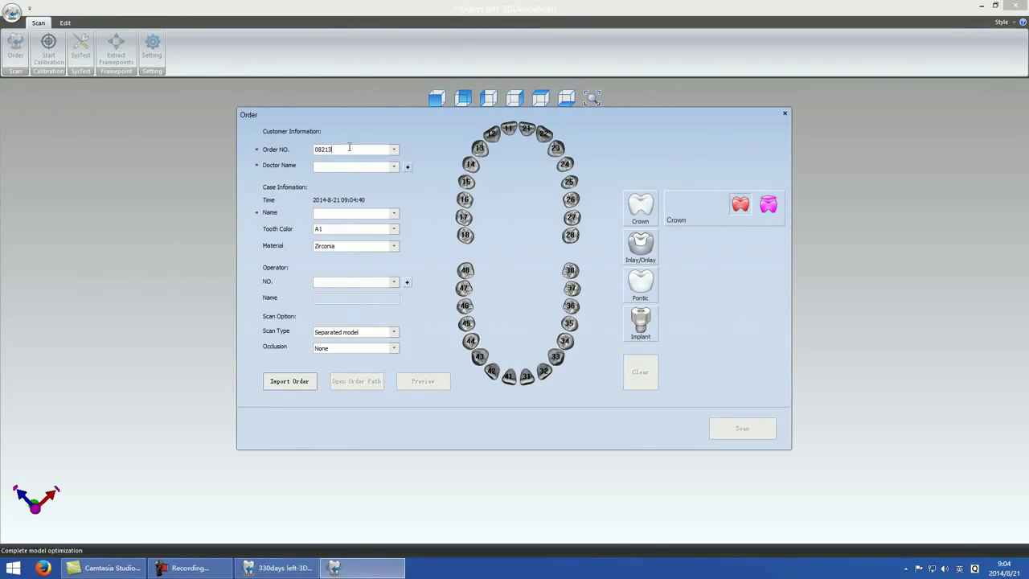
# Add a new doctor to the doctor list by entering the doctor's name, and use it for the order
pyautogui.click(408, 167)
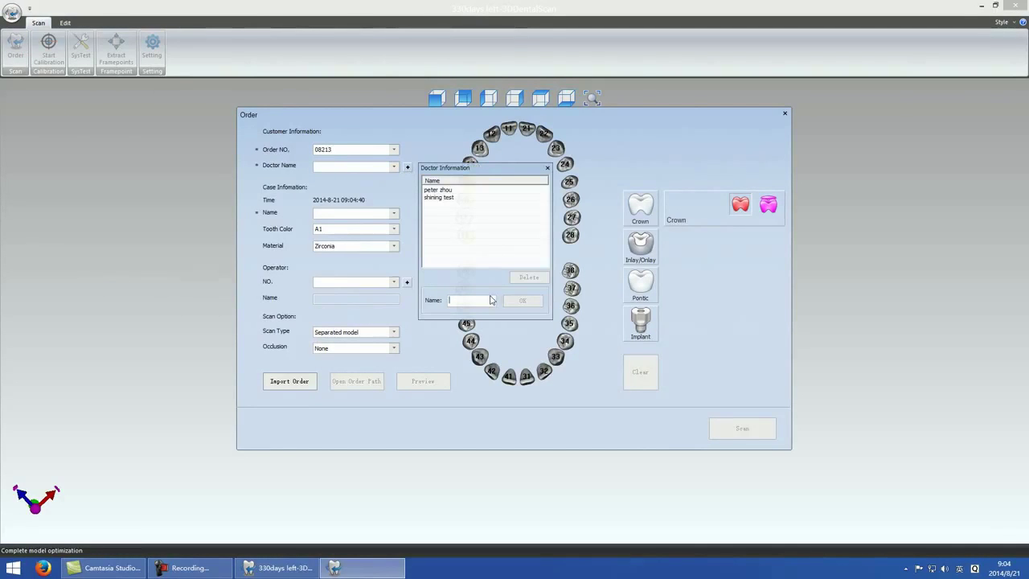
pyautogui.write('sue')
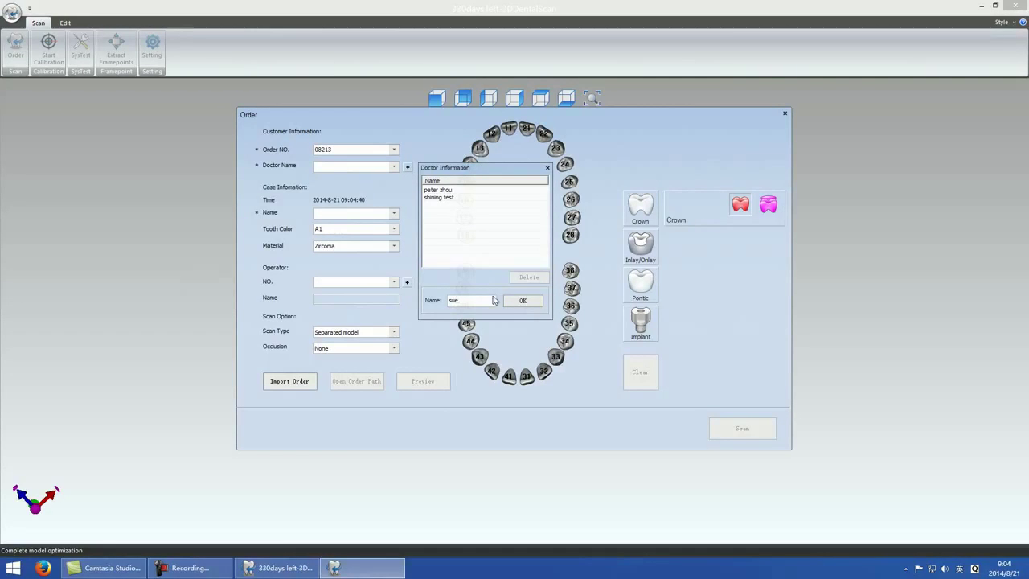
pyautogui.click(522, 301)
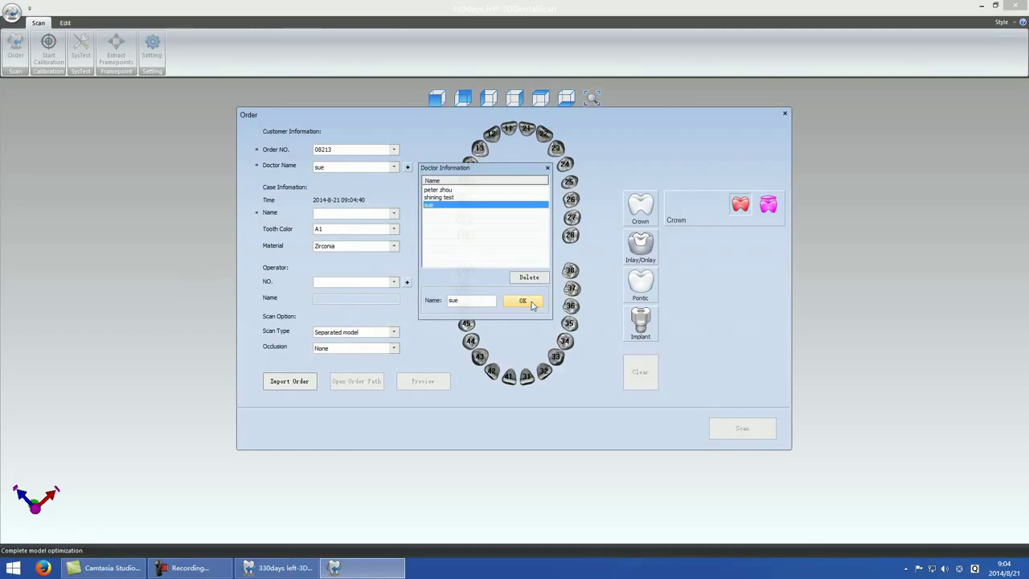
pyautogui.click(547, 168)
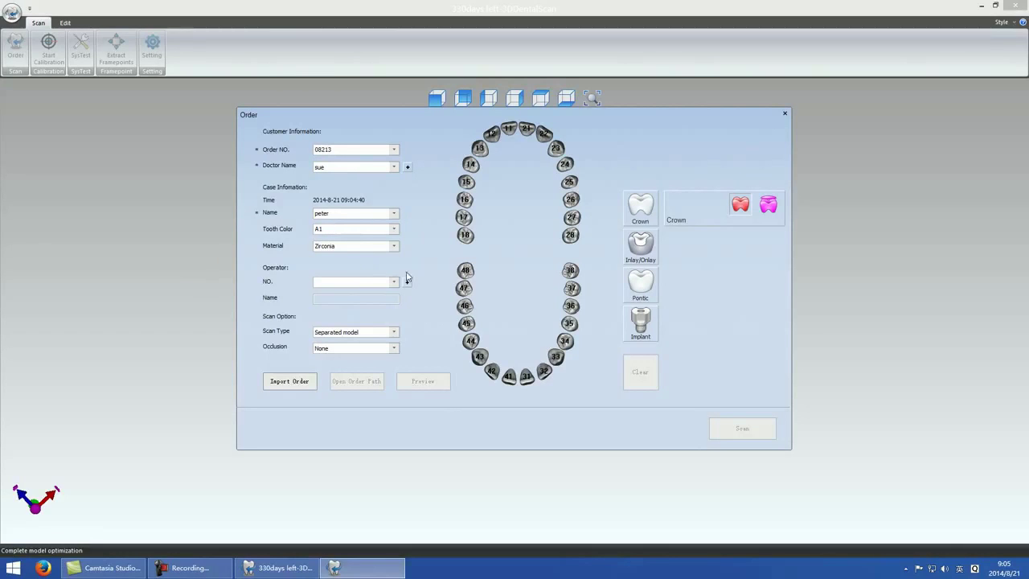
# Mark upper teeth 17 and 15 as crowns and tooth 16 as a pontic in the order
pyautogui.click(464, 218)
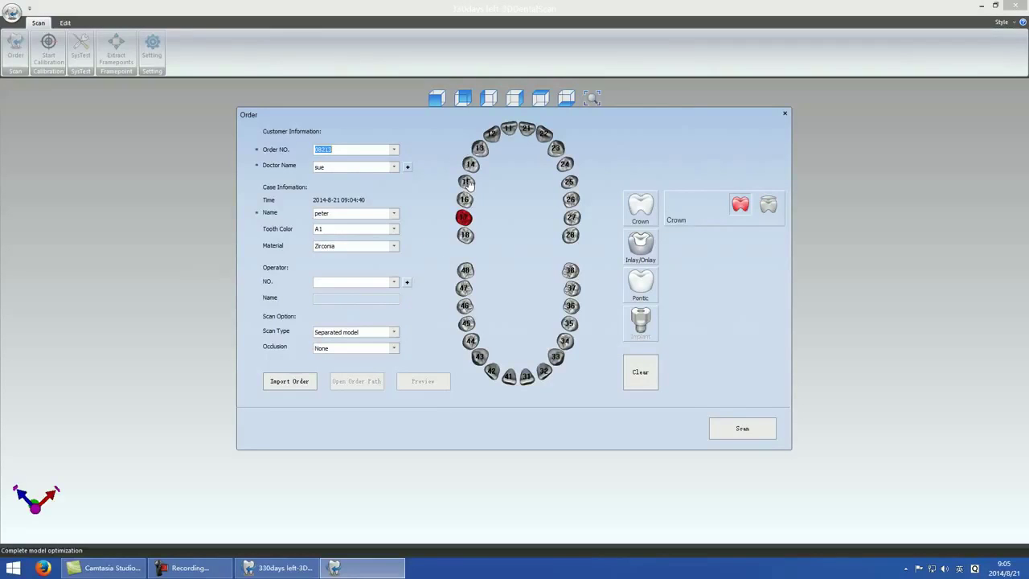
pyautogui.click(466, 181)
pyautogui.click(635, 286)
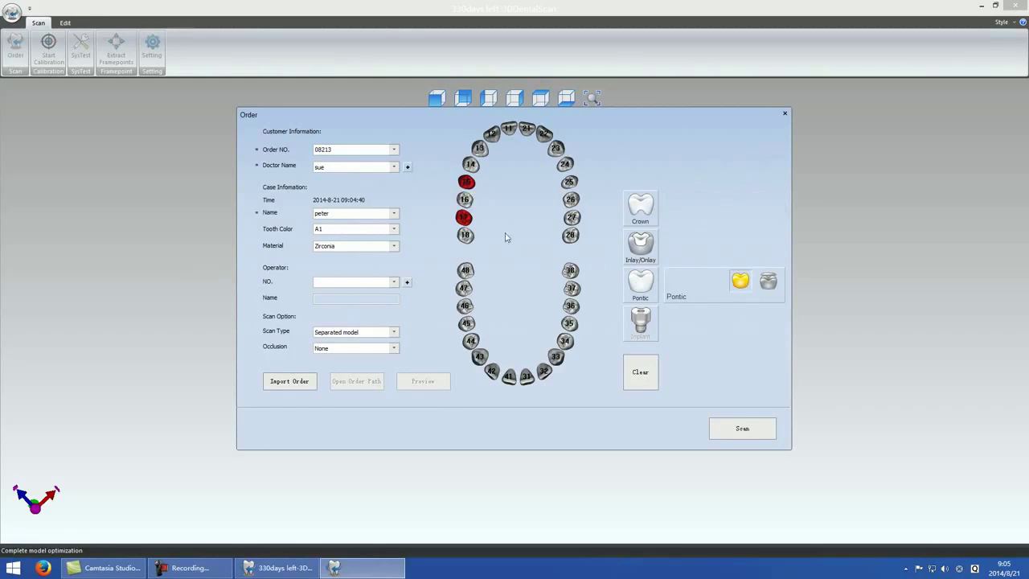
pyautogui.click(466, 200)
# Set the order's occlusion to Registered jaw and start the scan
pyautogui.click(395, 348)
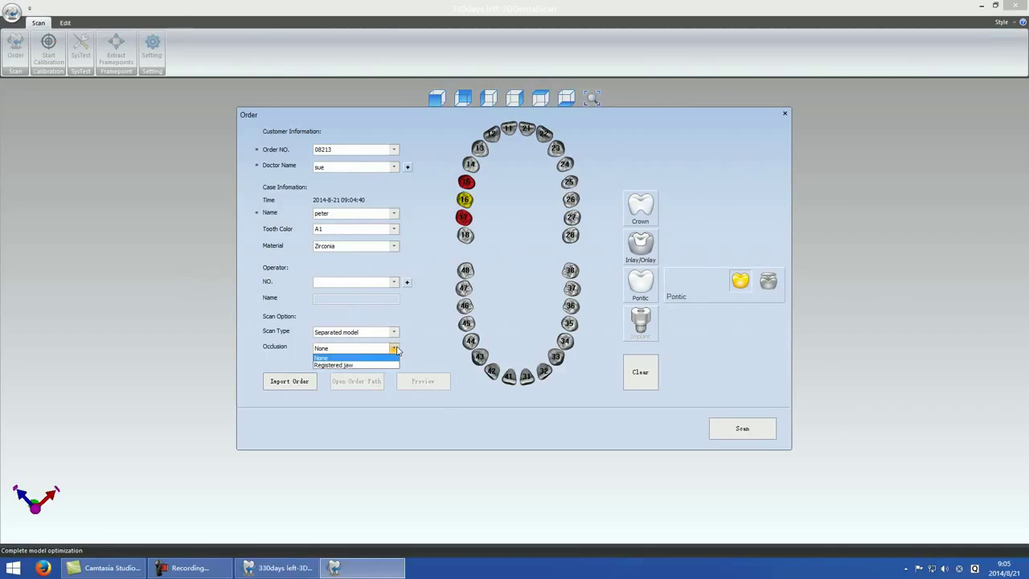
pyautogui.click(359, 366)
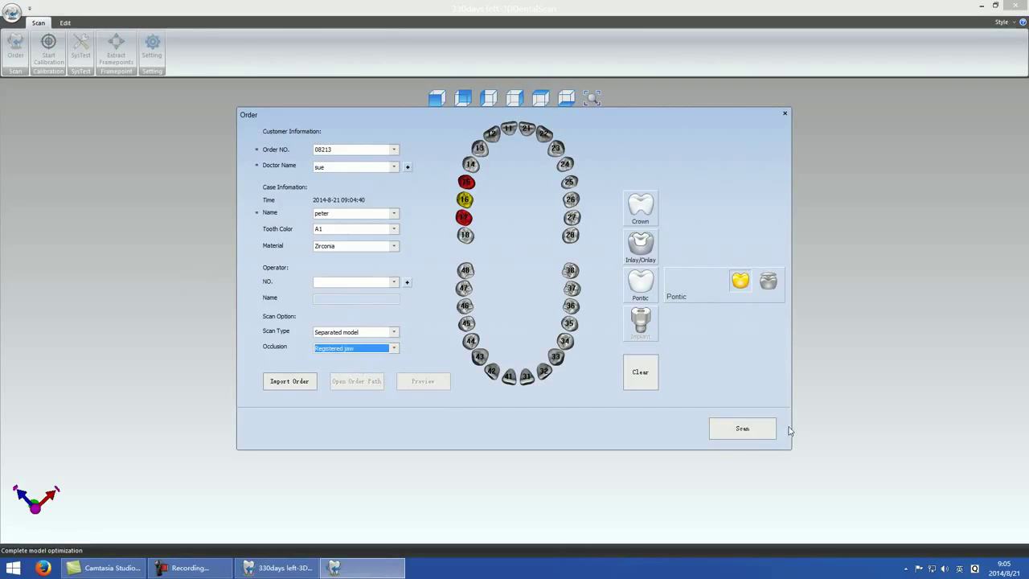
pyautogui.click(739, 430)
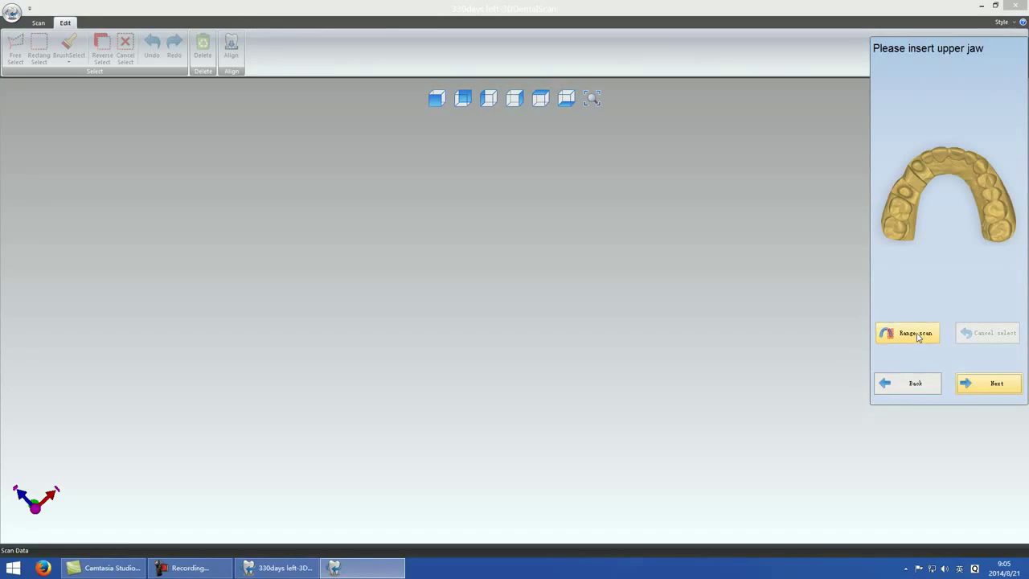
# Run a range scan of the upper jaw limited to a rectangle around the prepared teeth, confirming that the model is inserted
pyautogui.click(916, 334)
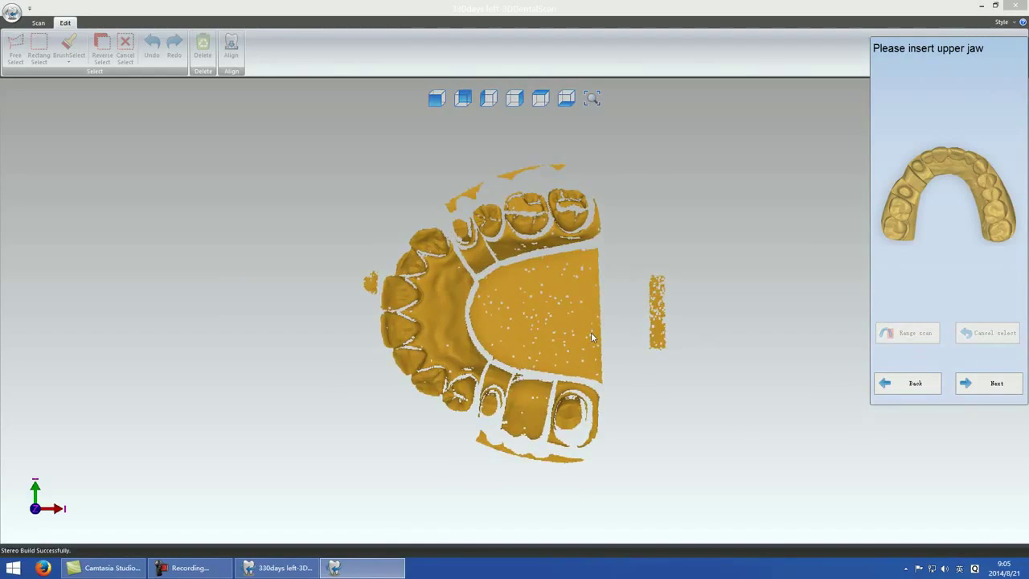
pyautogui.click(408, 341)
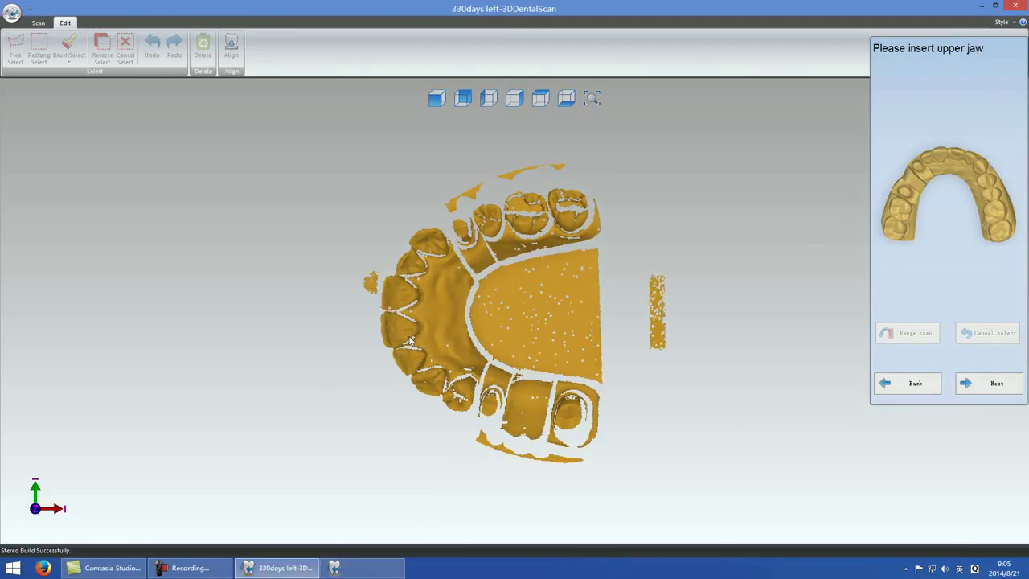
pyautogui.moveTo(408, 336); pyautogui.dragTo(615, 484)
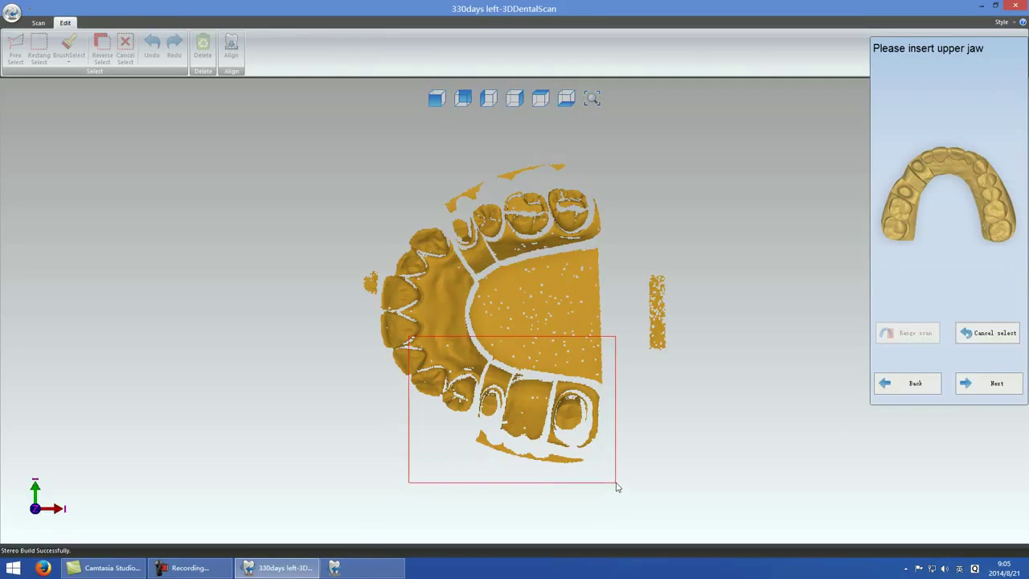
pyautogui.click(977, 389)
pyautogui.click(931, 247)
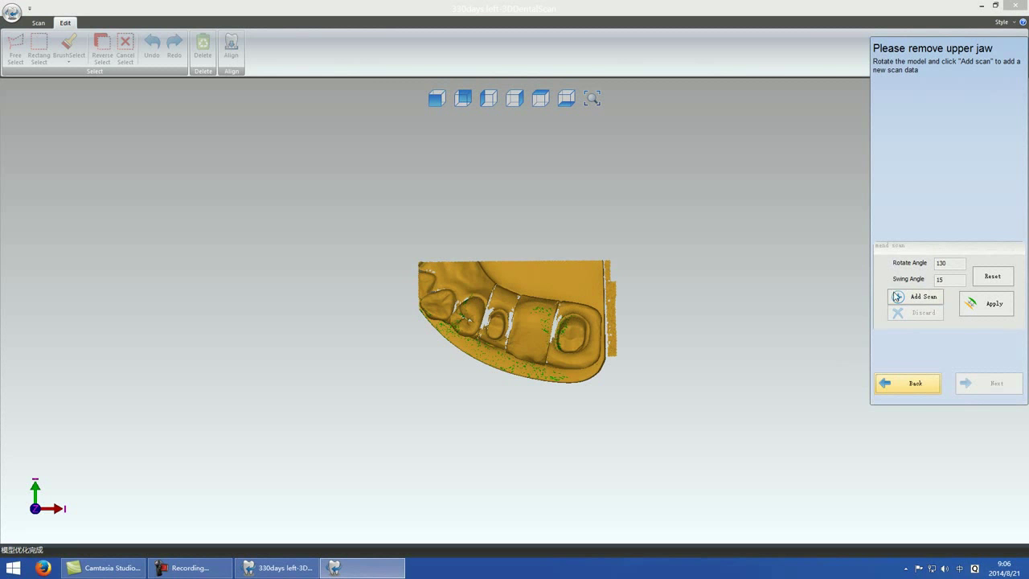
# Add an extra upper jaw scan at rotate angle 59 and swing angle 51, apply the scan data and continue to the die tray
pyautogui.moveTo(544, 343)
pyautogui.mouseDown()
pyautogui.moveTo(470, 231)
pyautogui.moveTo(542, 351)
pyautogui.moveTo(533, 328)
pyautogui.mouseUp()
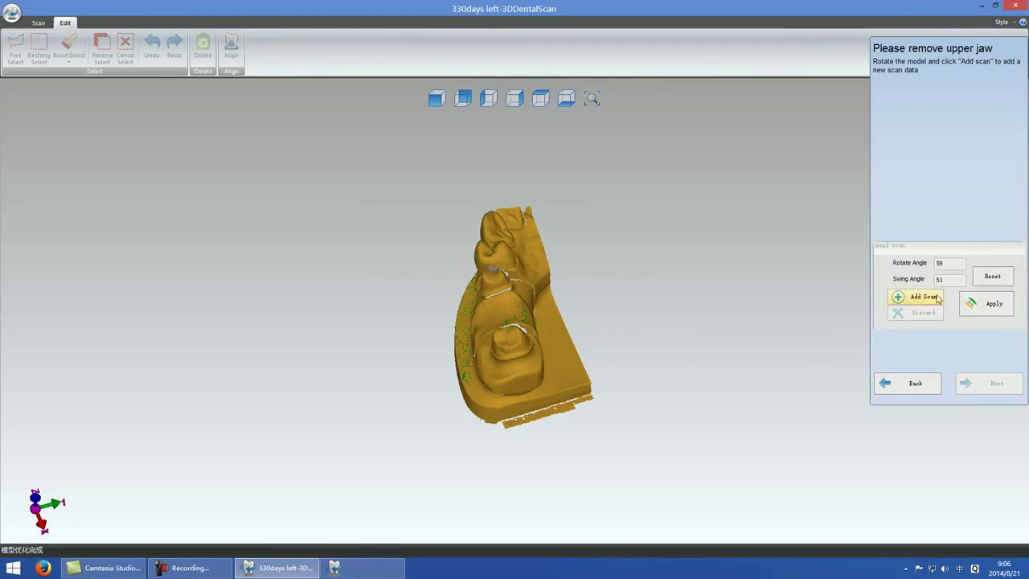
pyautogui.click(937, 297)
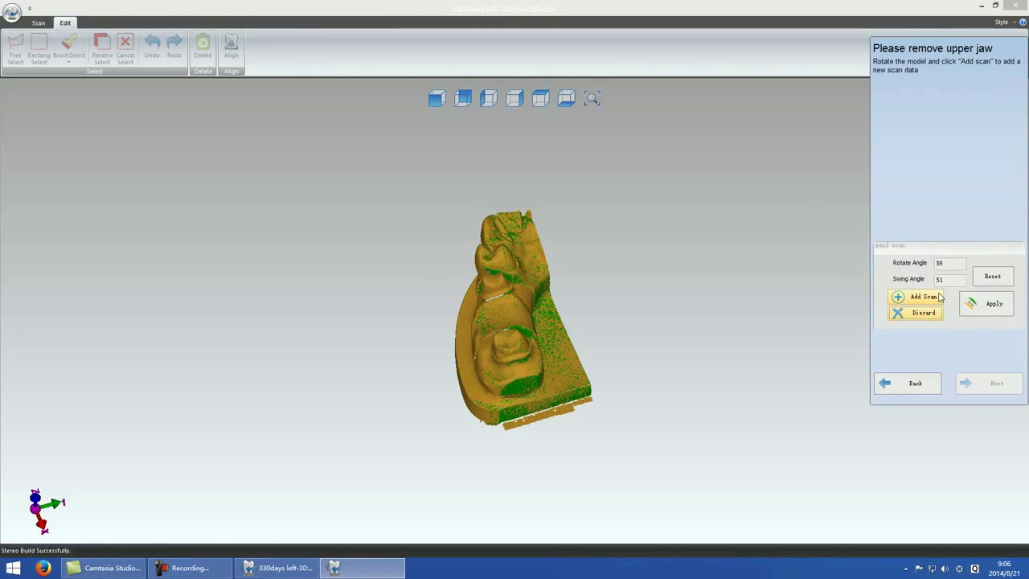
pyautogui.click(980, 306)
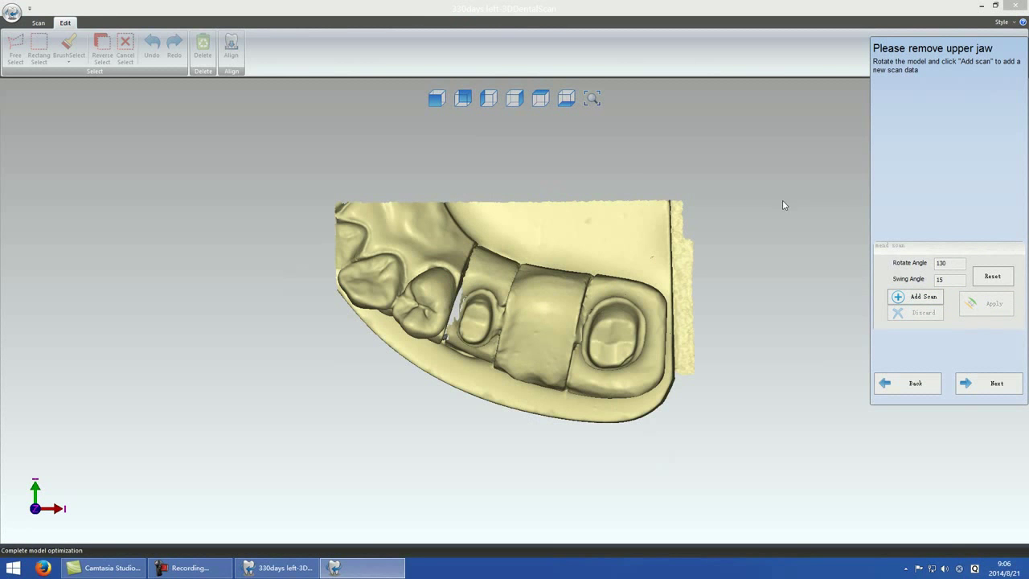
pyautogui.moveTo(556, 363); pyautogui.dragTo(500, 366)
pyautogui.click(1005, 384)
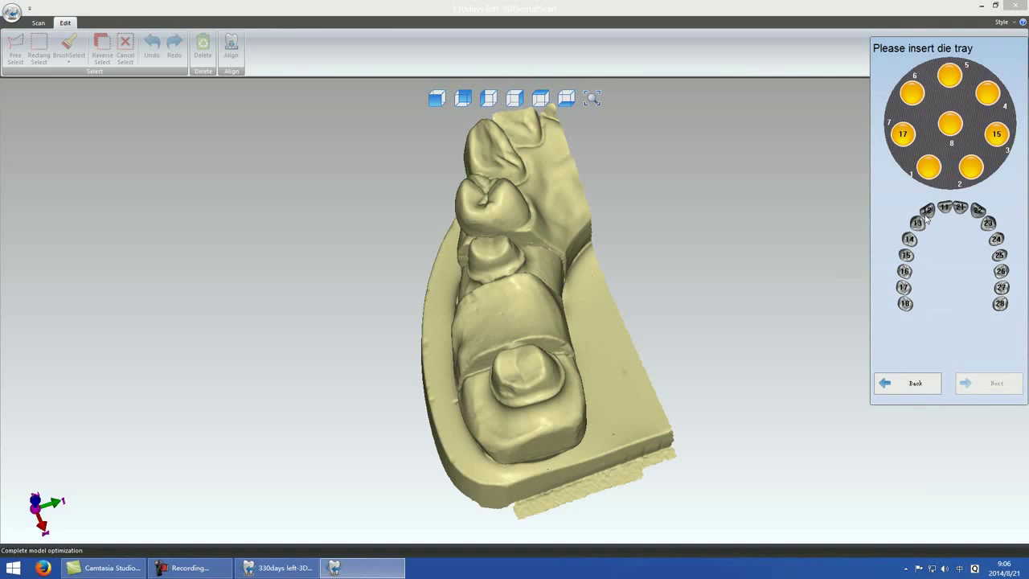
# Mark the tooth 17 and tooth 15 preparations on the jaw model and scan the die tray, confirming that it is inserted
pyautogui.click(902, 134)
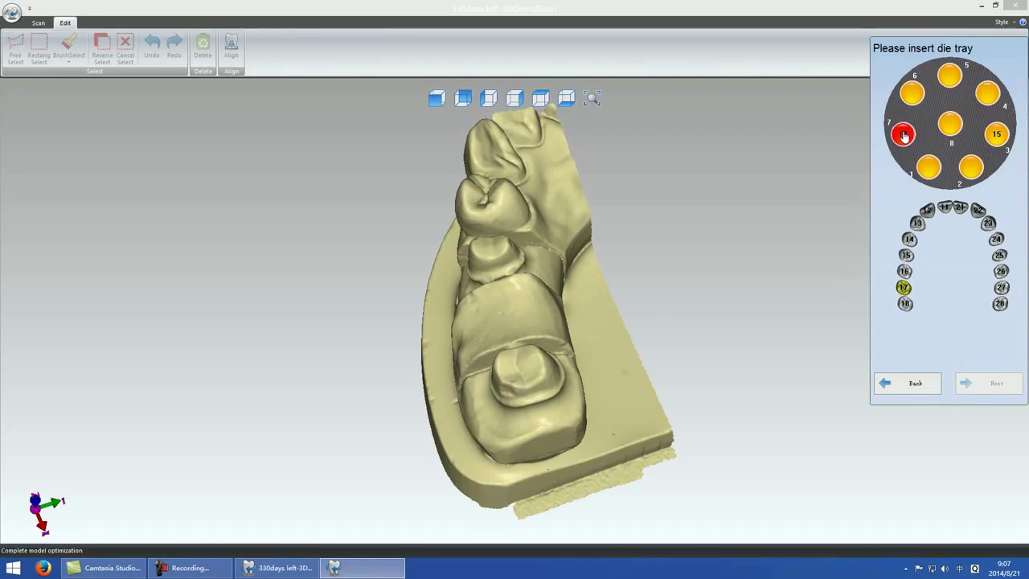
pyautogui.click(523, 379)
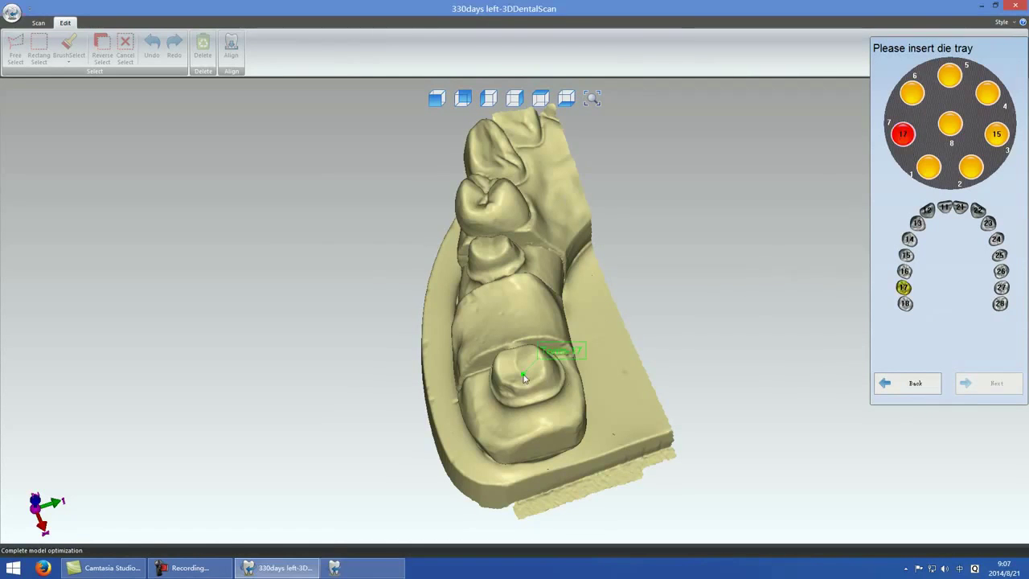
pyautogui.click(997, 135)
pyautogui.click(491, 248)
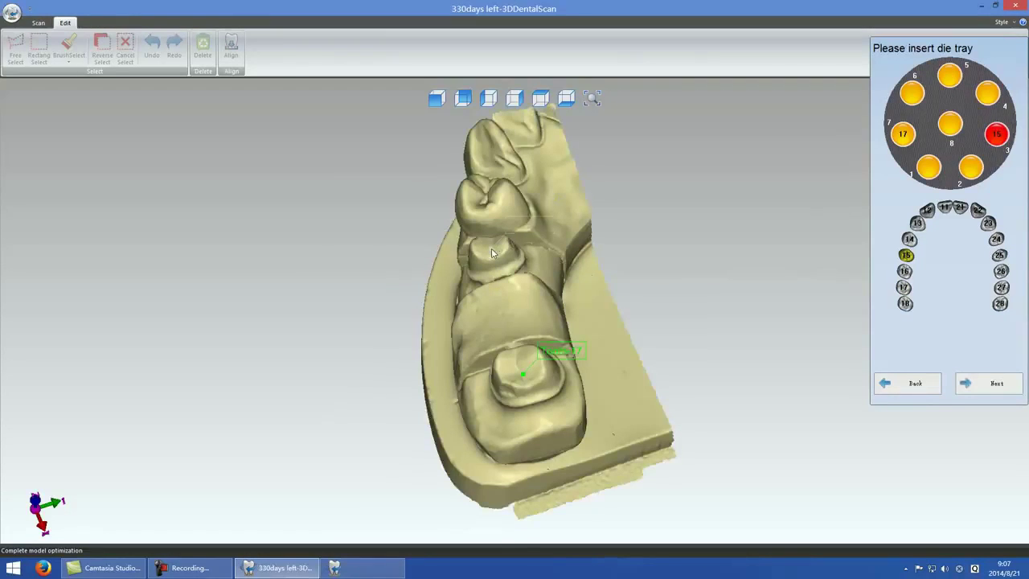
pyautogui.click(990, 383)
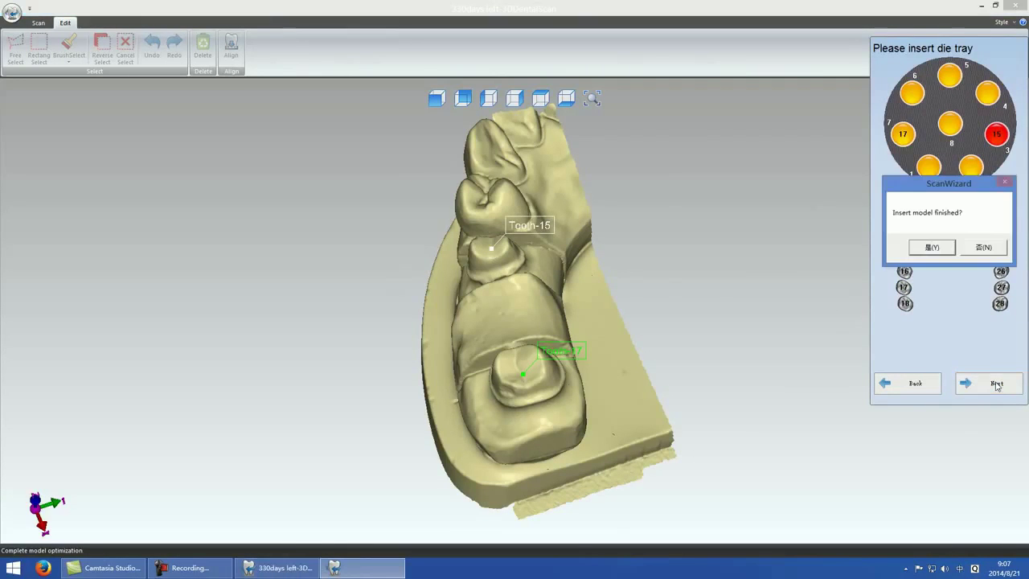
pyautogui.click(936, 247)
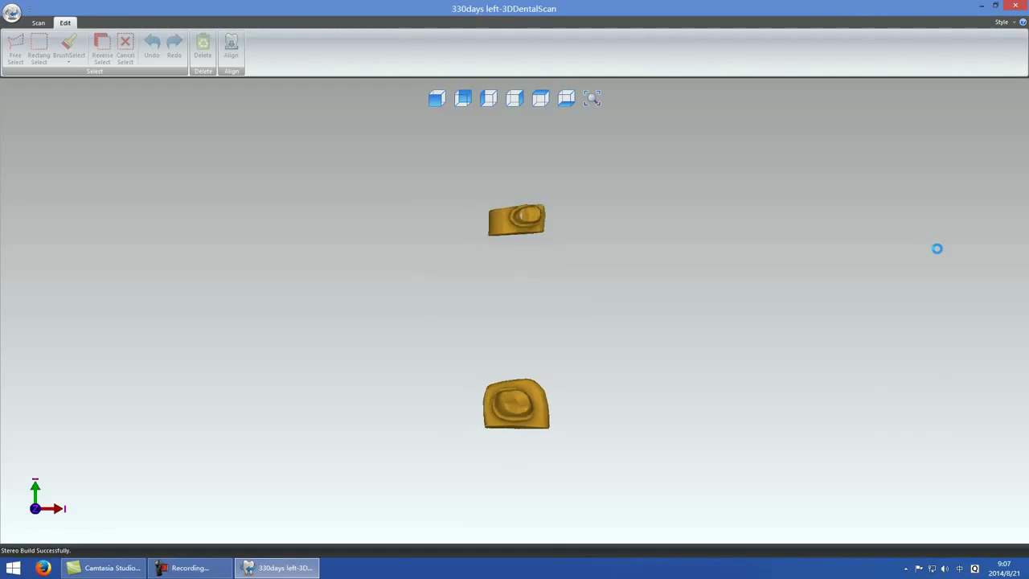
# Apply the die tray scan data for both dies, check the resulting models and continue to the alignment result
pyautogui.moveTo(575, 445); pyautogui.dragTo(541, 391)
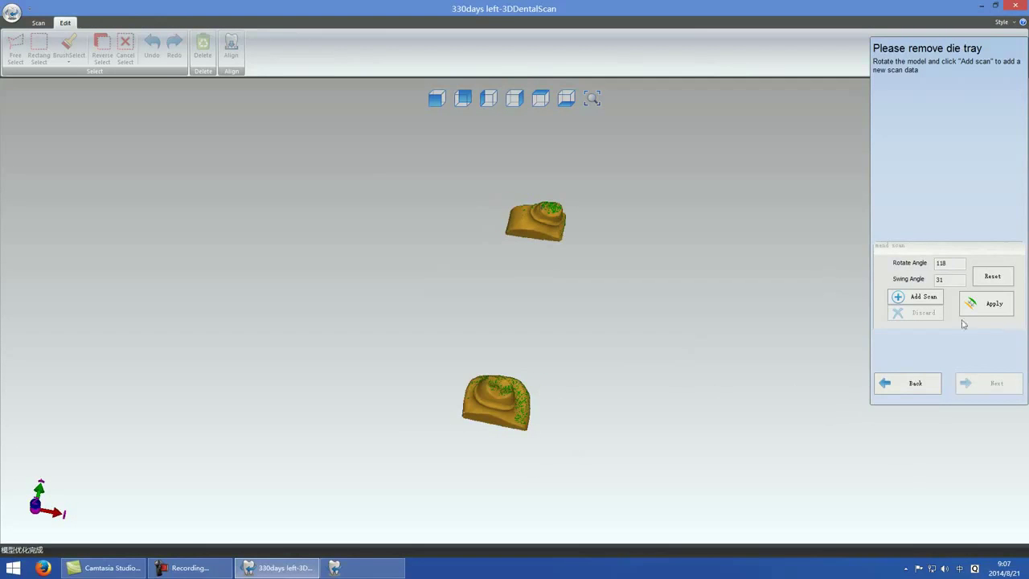
pyautogui.click(989, 309)
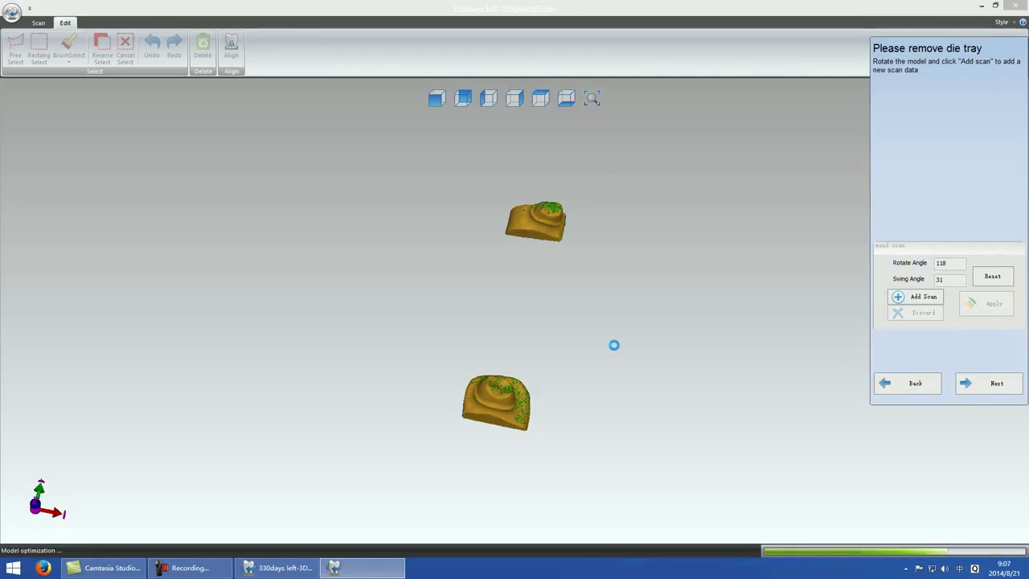
pyautogui.moveTo(614, 349)
pyautogui.mouseDown()
pyautogui.moveTo(518, 436)
pyautogui.moveTo(687, 366)
pyautogui.moveTo(720, 375)
pyautogui.moveTo(688, 361)
pyautogui.moveTo(705, 360)
pyautogui.moveTo(578, 383)
pyautogui.moveTo(589, 394)
pyautogui.mouseUp()
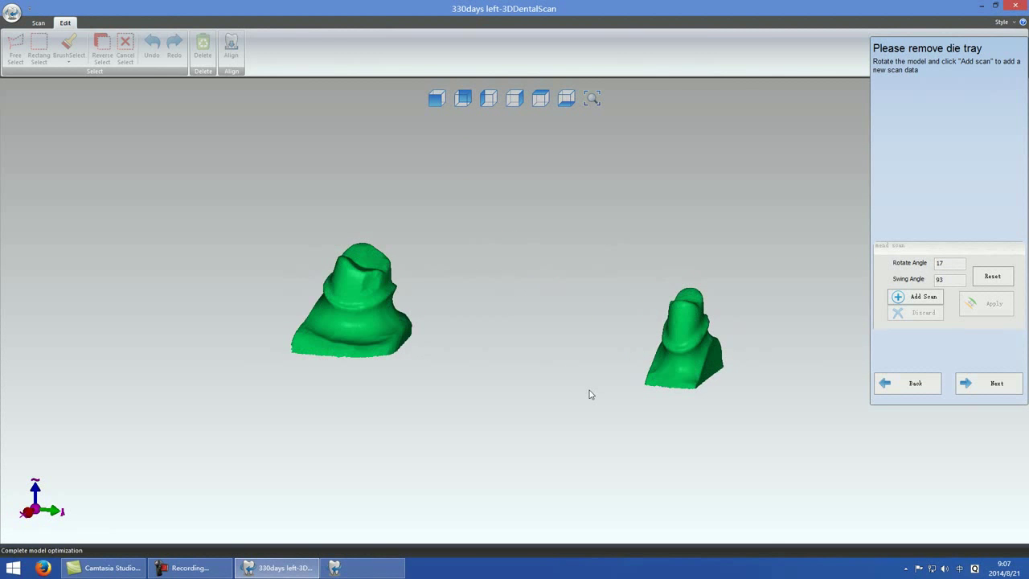
pyautogui.click(986, 387)
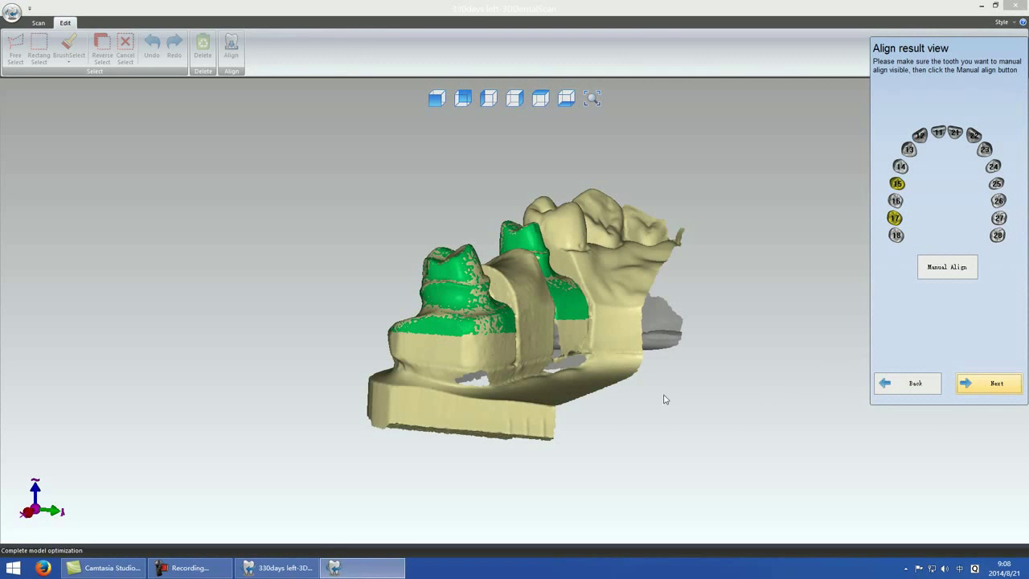
# Check how the dies fit the jaw model and open manual alignment for tooth 17
pyautogui.moveTo(522, 378); pyautogui.dragTo(574, 430)
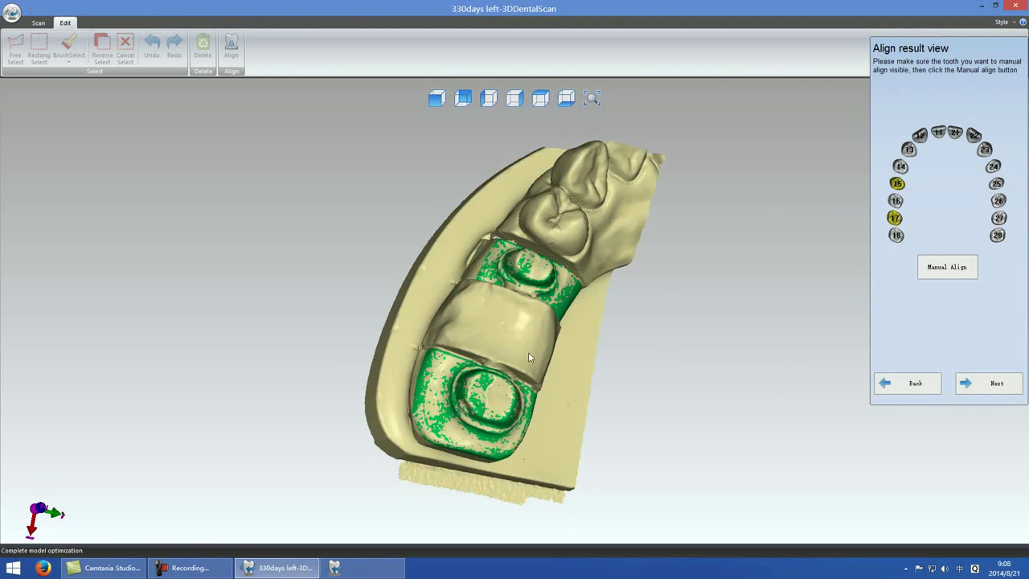
pyautogui.moveTo(529, 357); pyautogui.dragTo(522, 321)
pyautogui.click(947, 268)
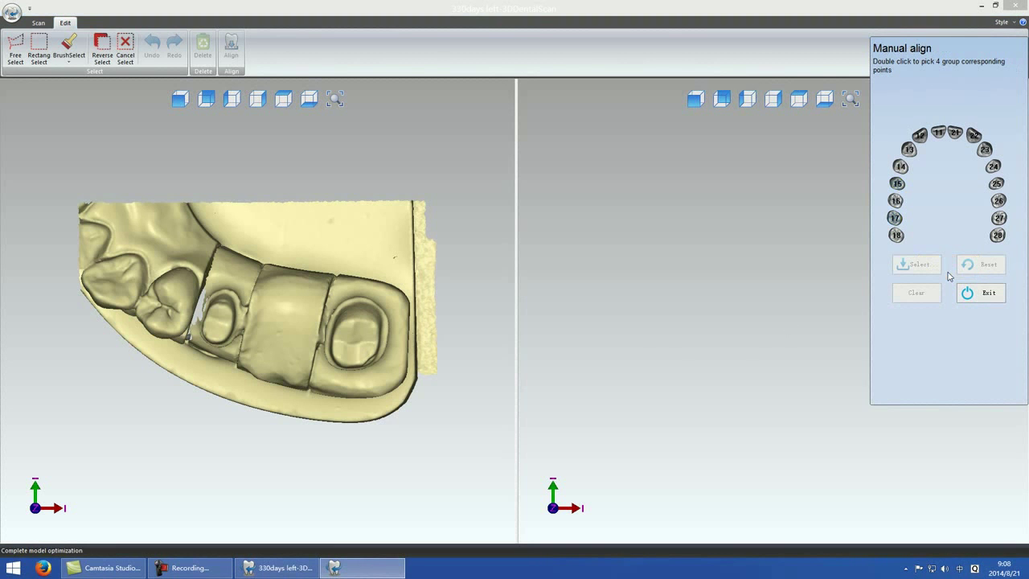
pyautogui.click(895, 220)
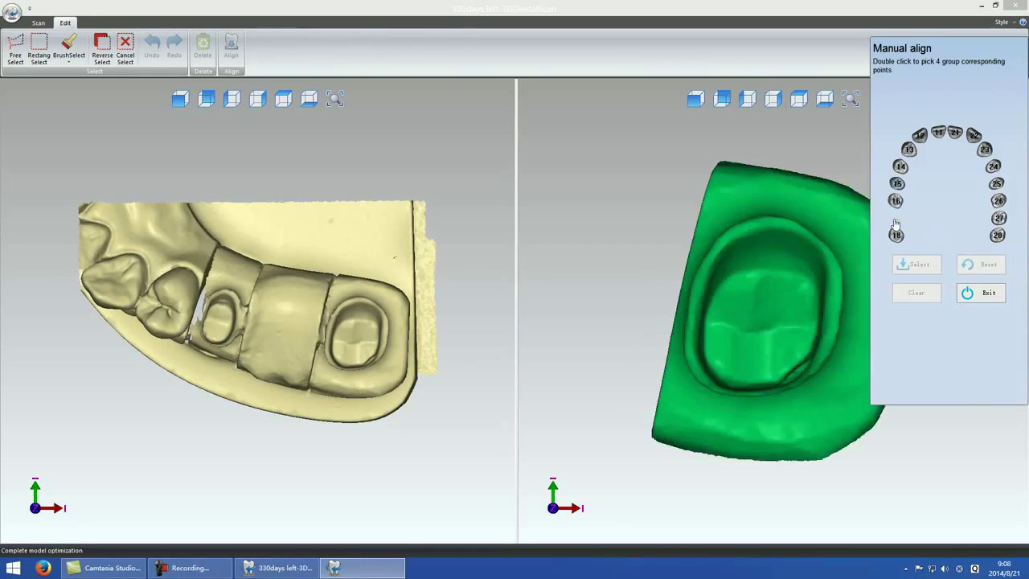
# Pick four corresponding points on the tooth 17 preparation on the jaw model and on its die model
pyautogui.moveTo(704, 386); pyautogui.dragTo(706, 158)
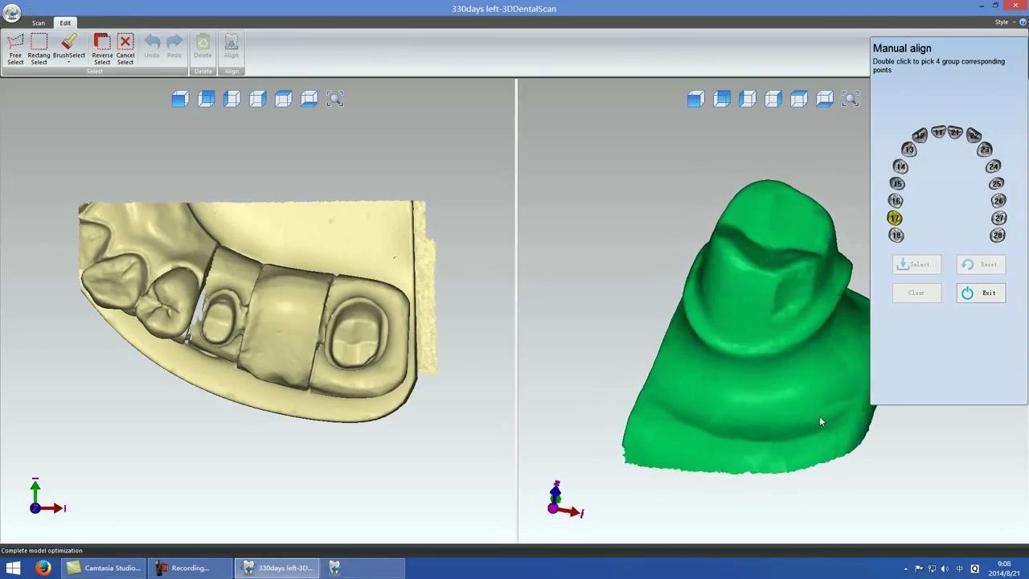
pyautogui.moveTo(820, 421); pyautogui.dragTo(831, 378)
pyautogui.moveTo(314, 388); pyautogui.dragTo(294, 202)
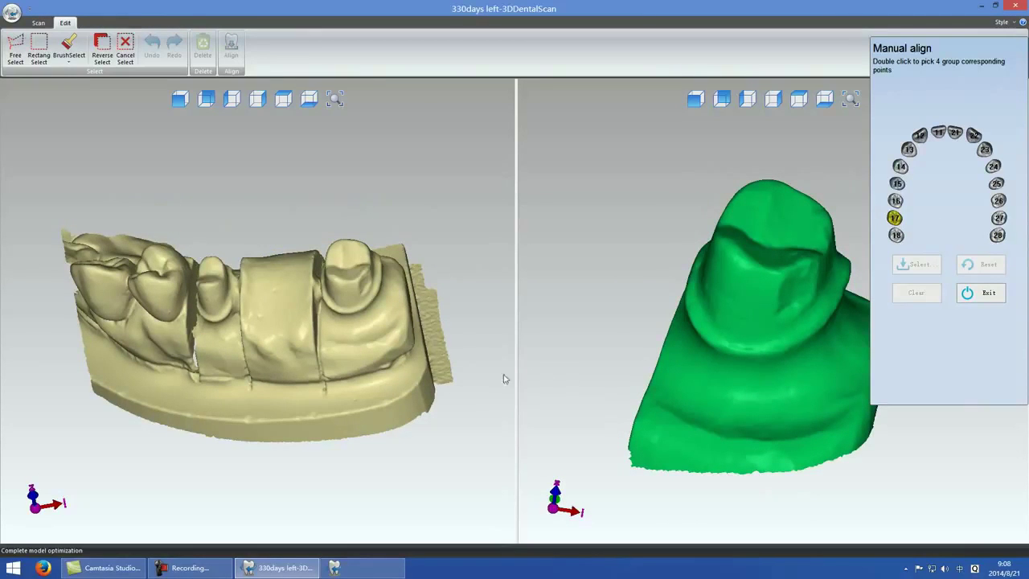
pyautogui.moveTo(504, 379); pyautogui.dragTo(277, 205)
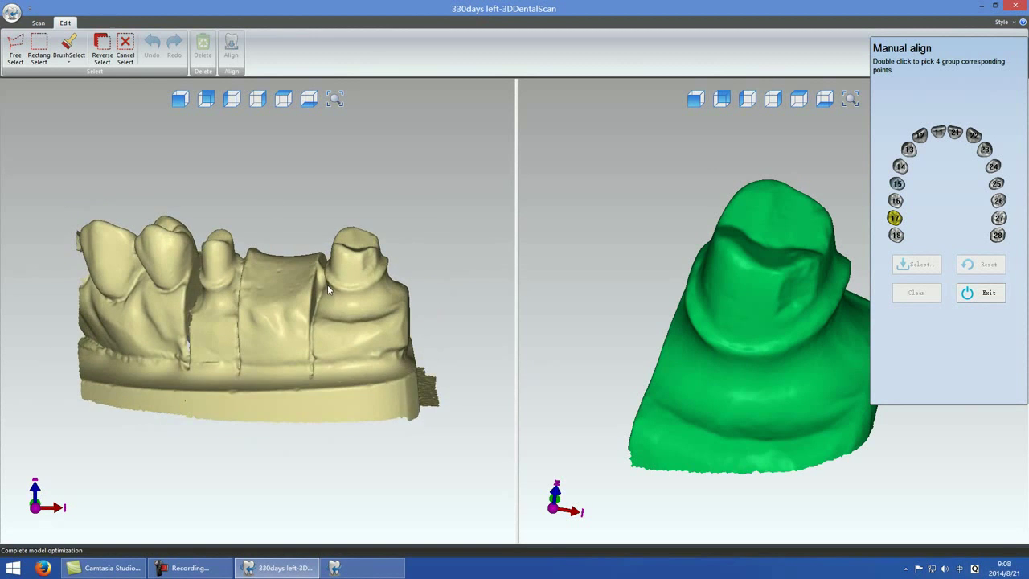
pyautogui.scroll(4, 327, 285)
pyautogui.moveTo(492, 341); pyautogui.dragTo(474, 410)
pyautogui.scroll(5, 355, 349)
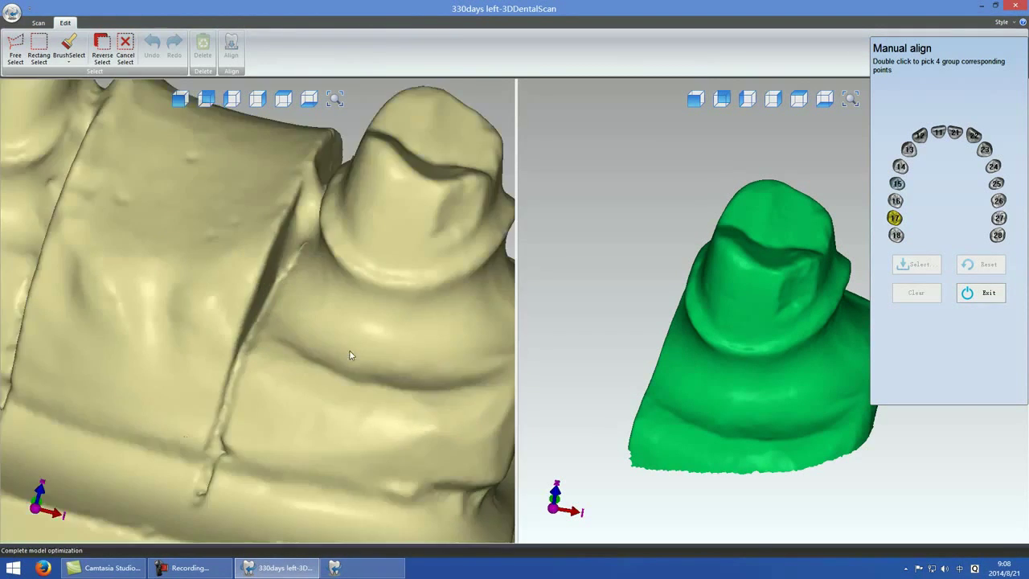
pyautogui.doubleClick(811, 272)
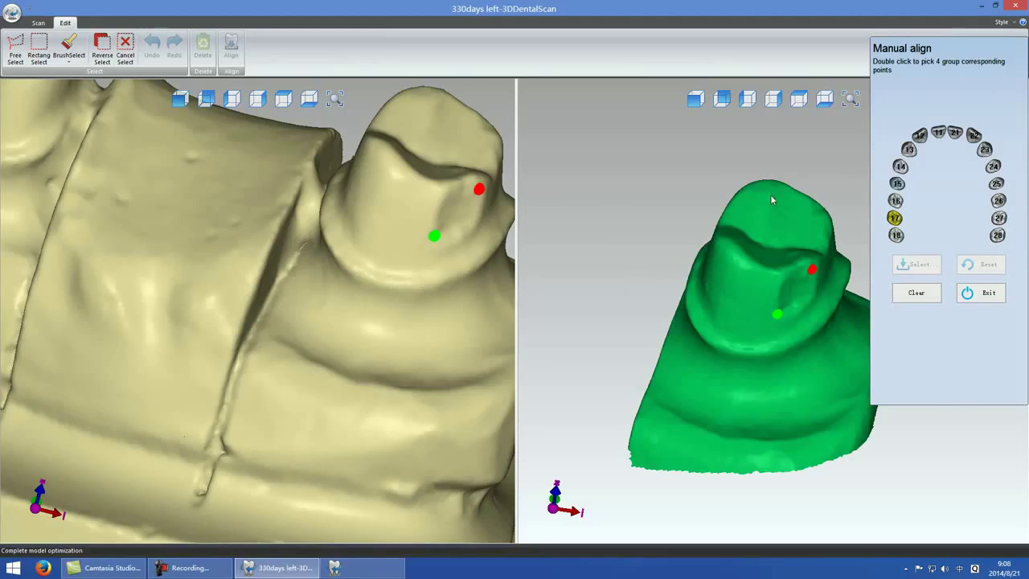
pyautogui.doubleClick(433, 106)
pyautogui.doubleClick(334, 254)
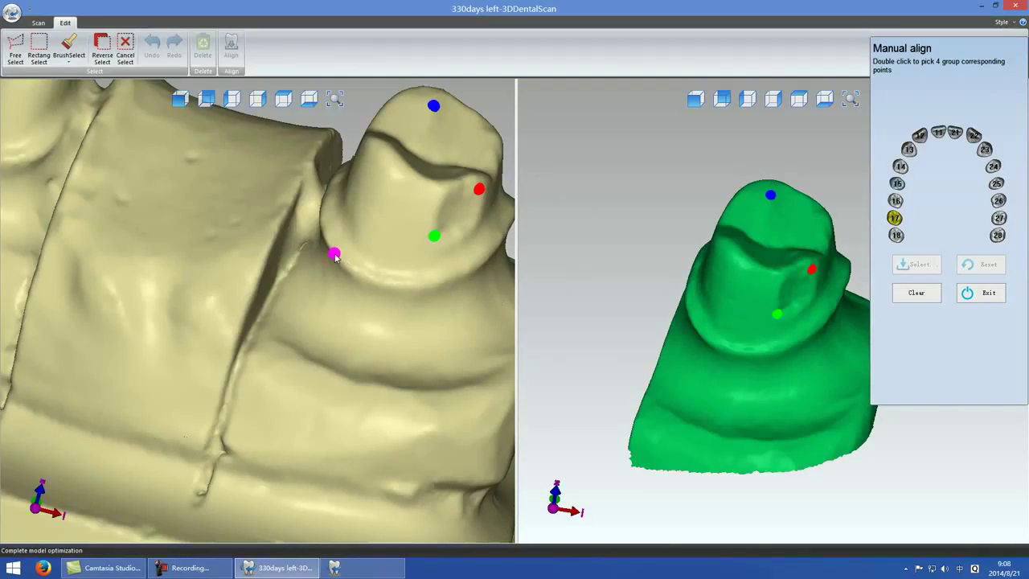
pyautogui.doubleClick(699, 333)
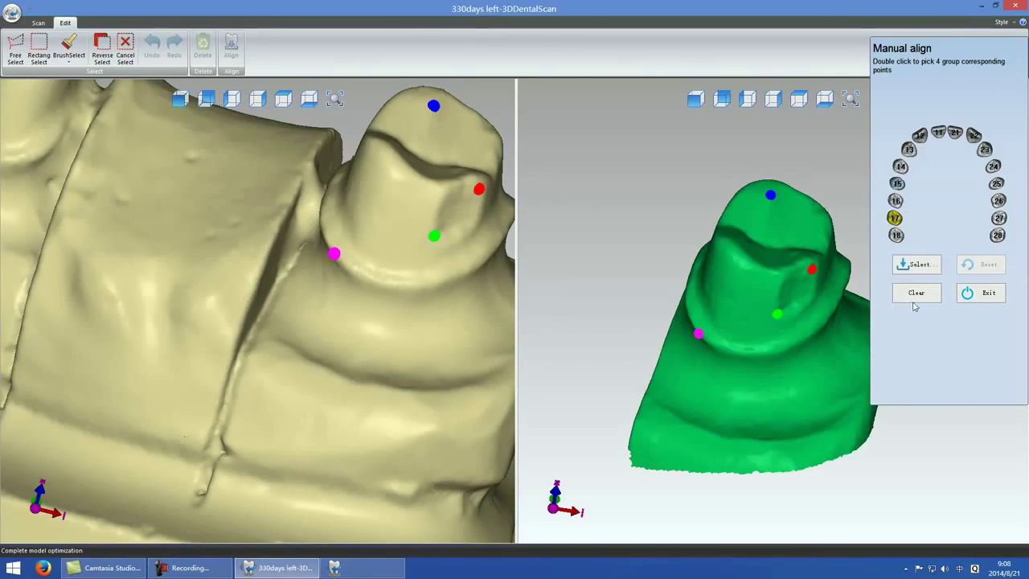
# Align the tooth 17 die using the picked points, then exit manual alignment and continue without trimming to the lower jaw scan
pyautogui.click(916, 263)
pyautogui.moveTo(450, 346); pyautogui.dragTo(251, 396)
pyautogui.moveTo(394, 361); pyautogui.dragTo(287, 435)
pyautogui.click(987, 302)
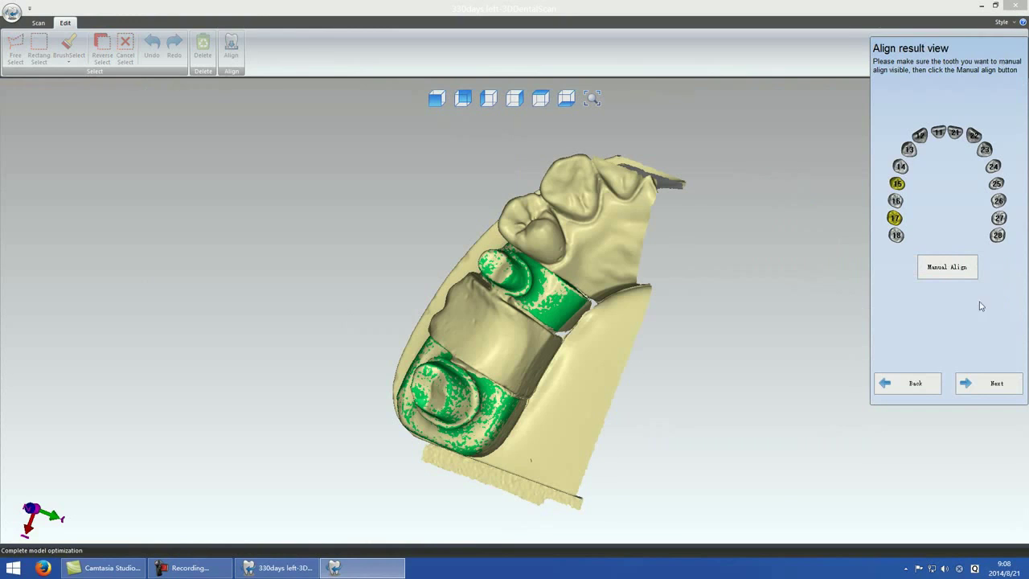
pyautogui.click(994, 383)
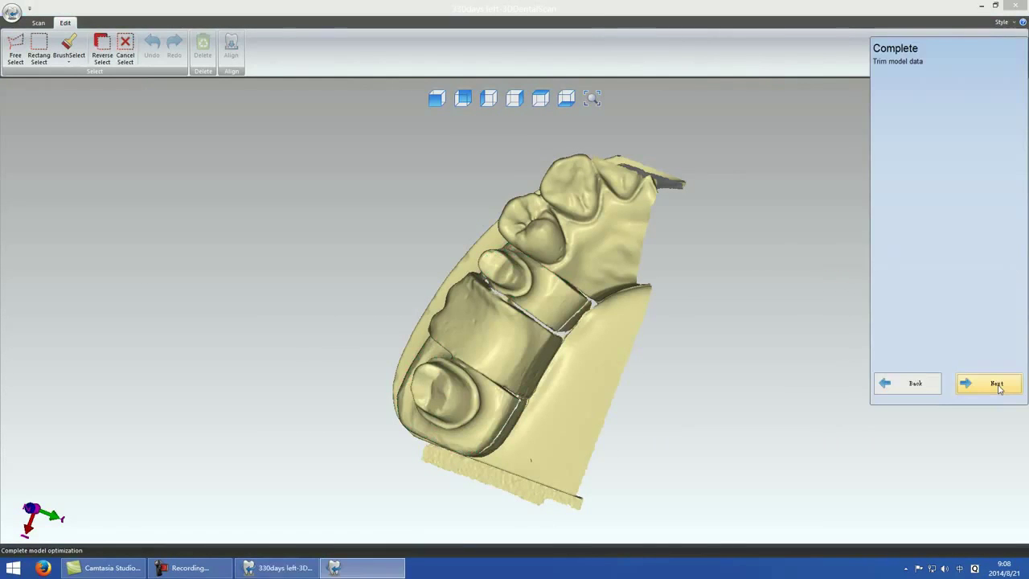
pyautogui.click(995, 384)
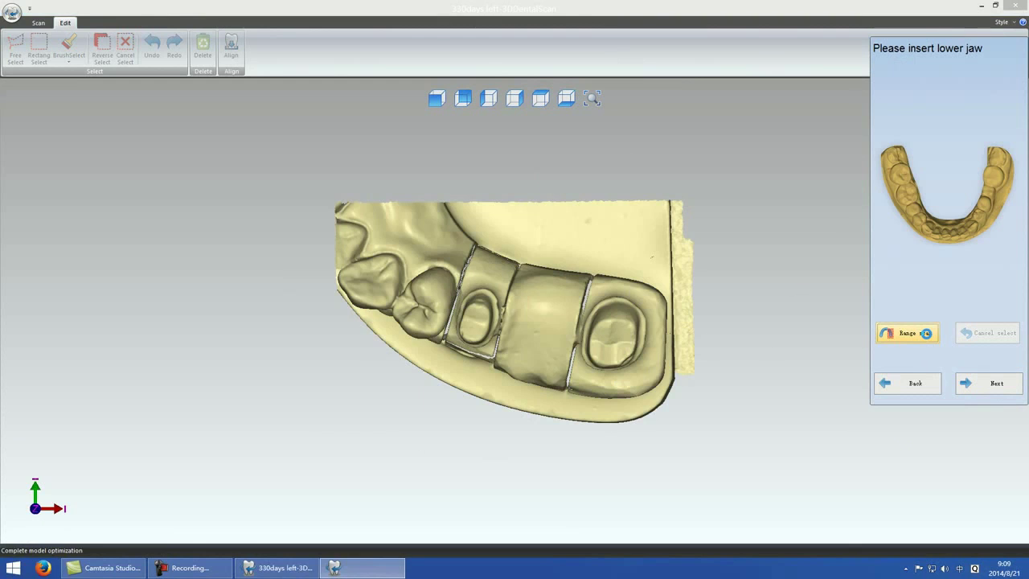
# Range scan the lower jaw, restrict the scan area to the arch half with the prepared molar and confirm that the model is inserted
pyautogui.click(926, 332)
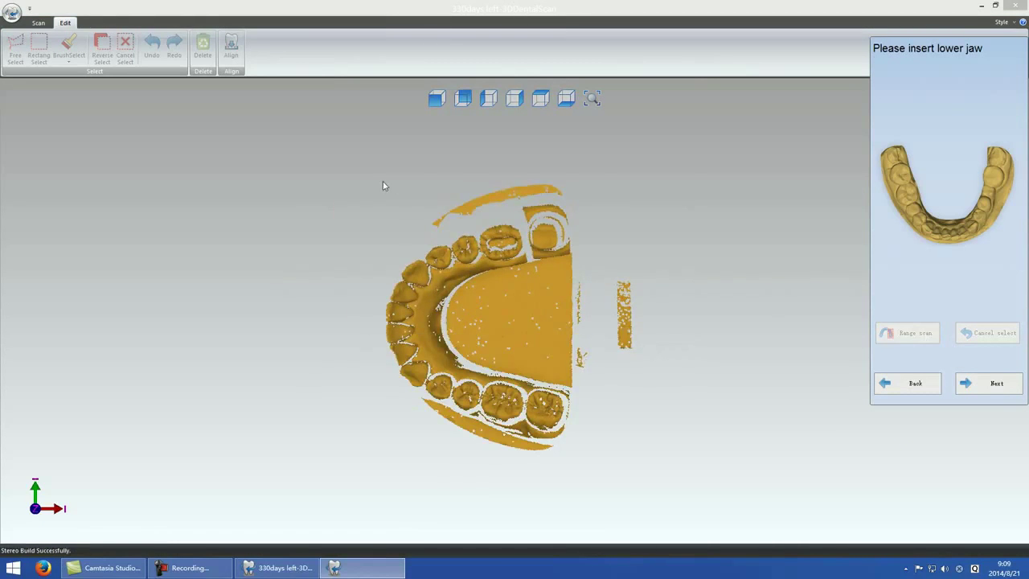
pyautogui.moveTo(383, 180); pyautogui.dragTo(592, 301)
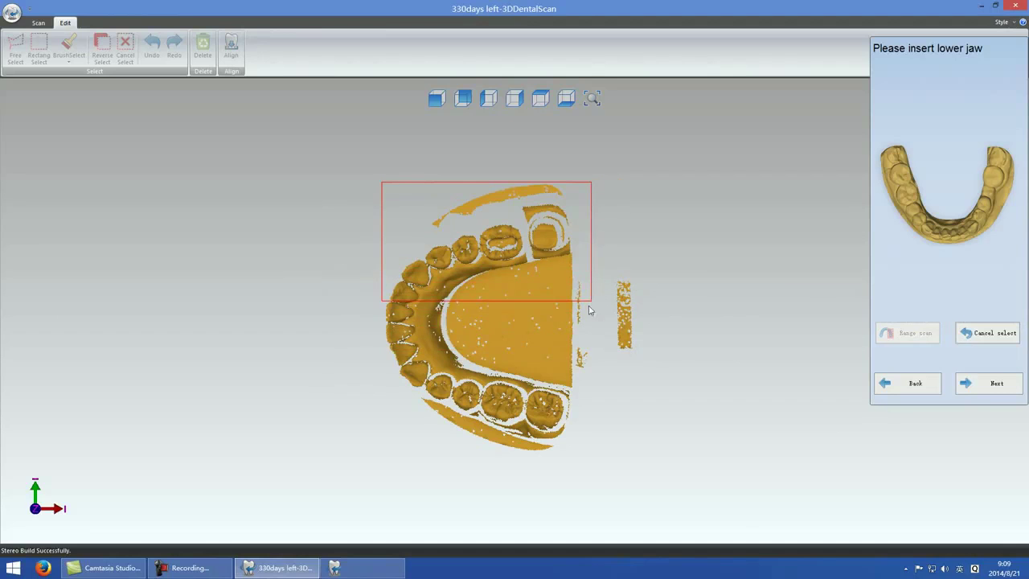
pyautogui.click(986, 386)
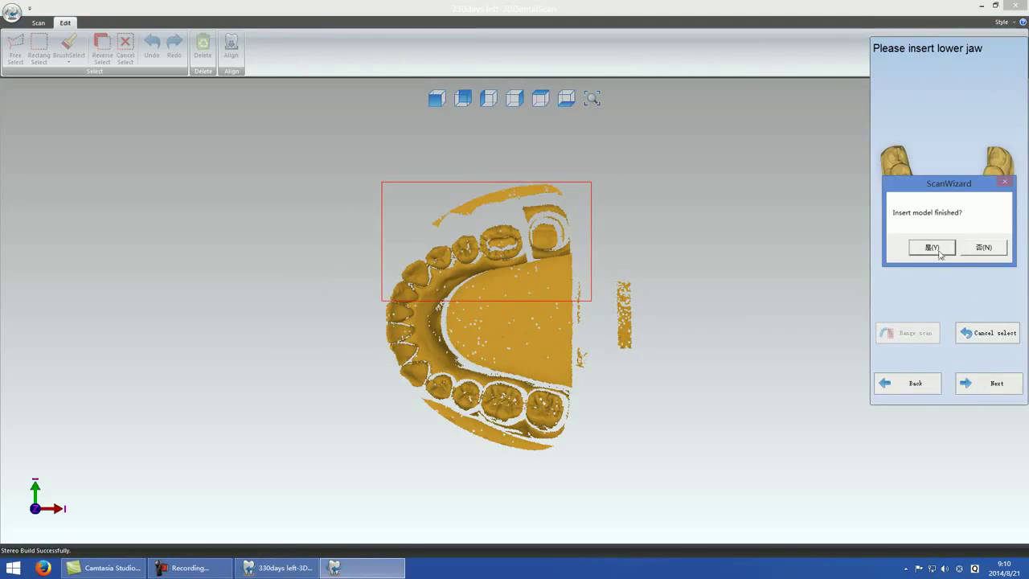
pyautogui.click(937, 247)
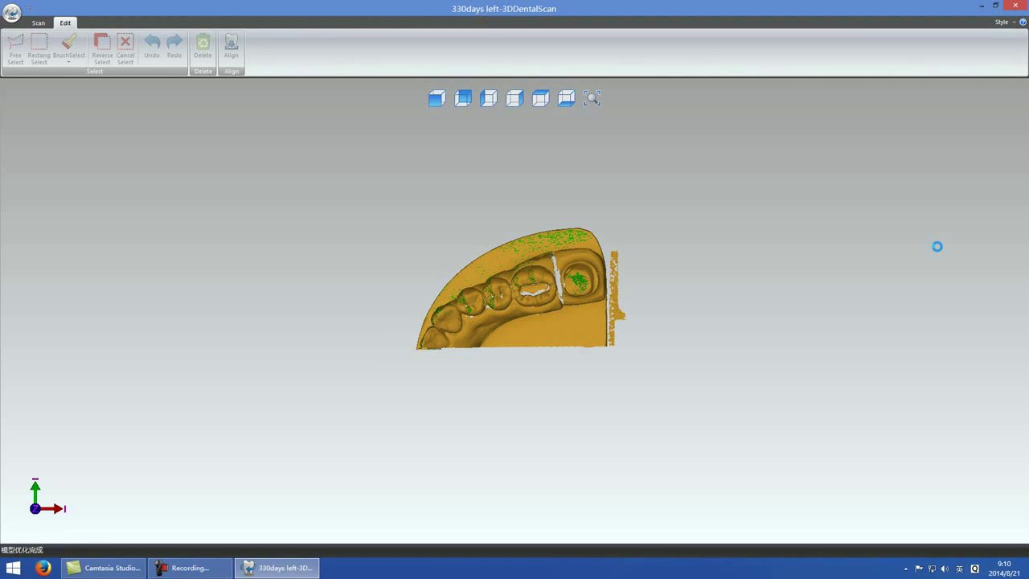
# Apply the lower jaw scan data without adding extra scans and continue to the total jaw
pyautogui.moveTo(550, 332); pyautogui.dragTo(485, 343)
pyautogui.click(990, 303)
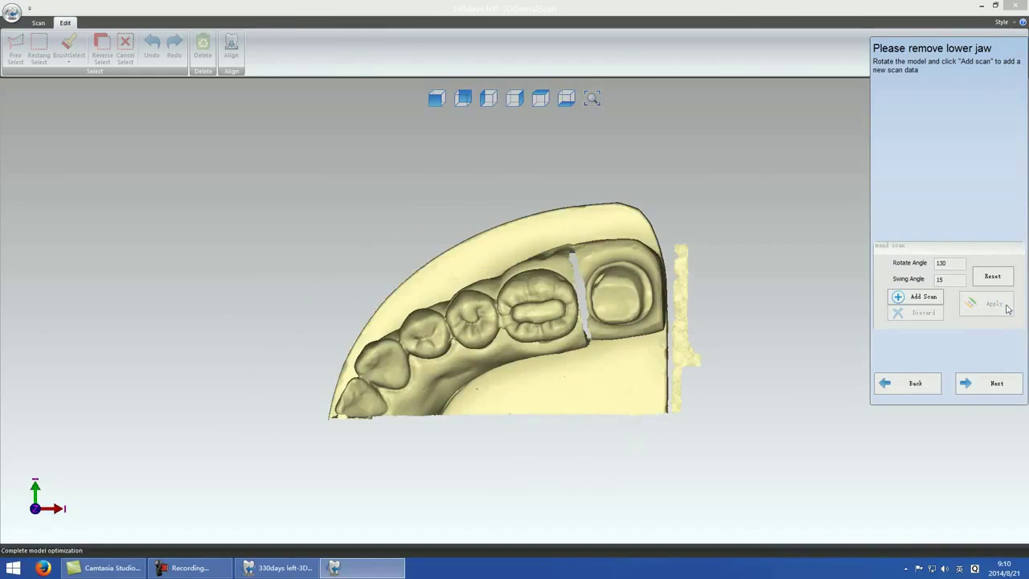
pyautogui.click(996, 384)
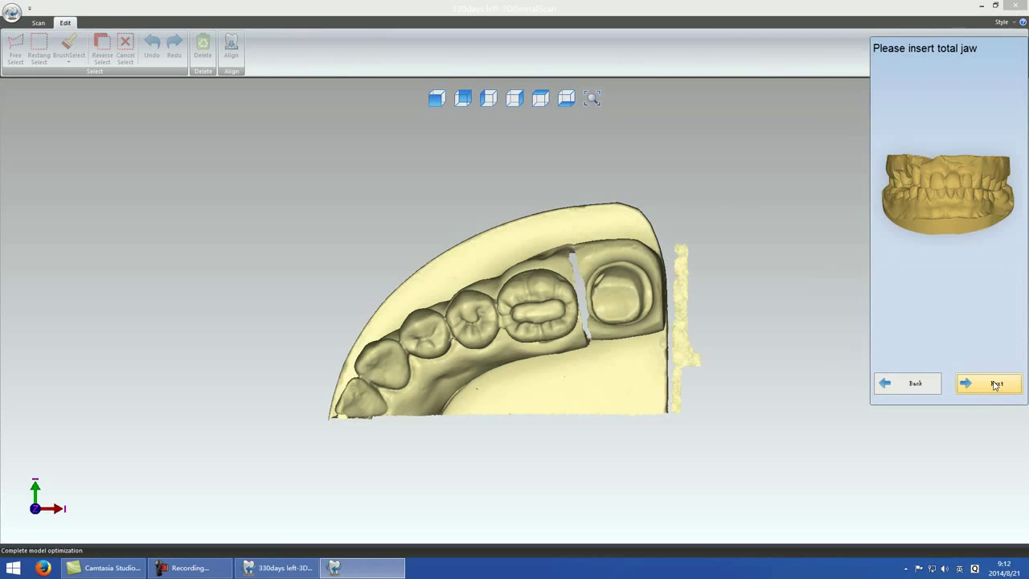
# Scan the total jaw after confirming that it is inserted, apply its scan data and check the resulting bite model
pyautogui.click(996, 386)
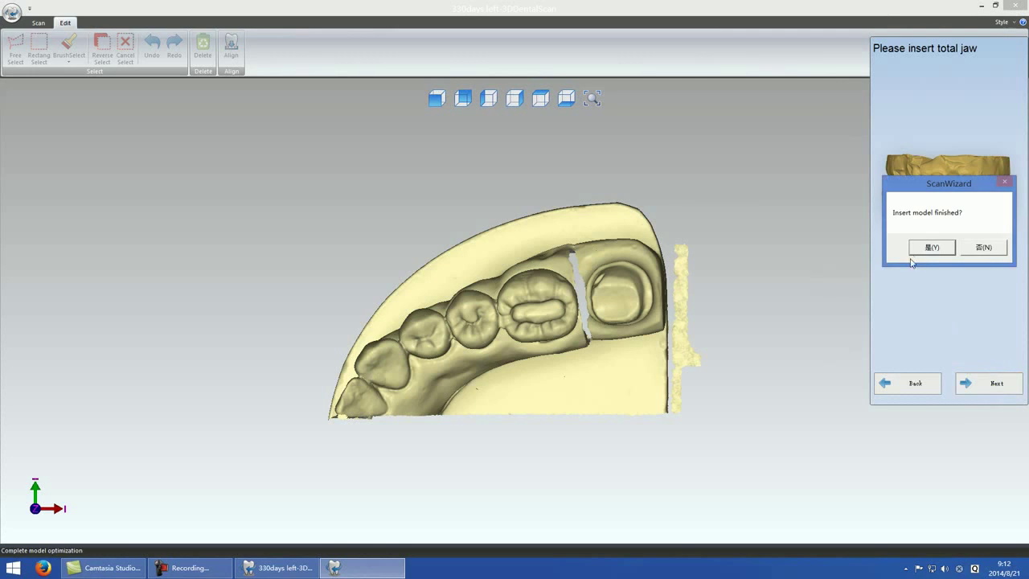
pyautogui.click(933, 247)
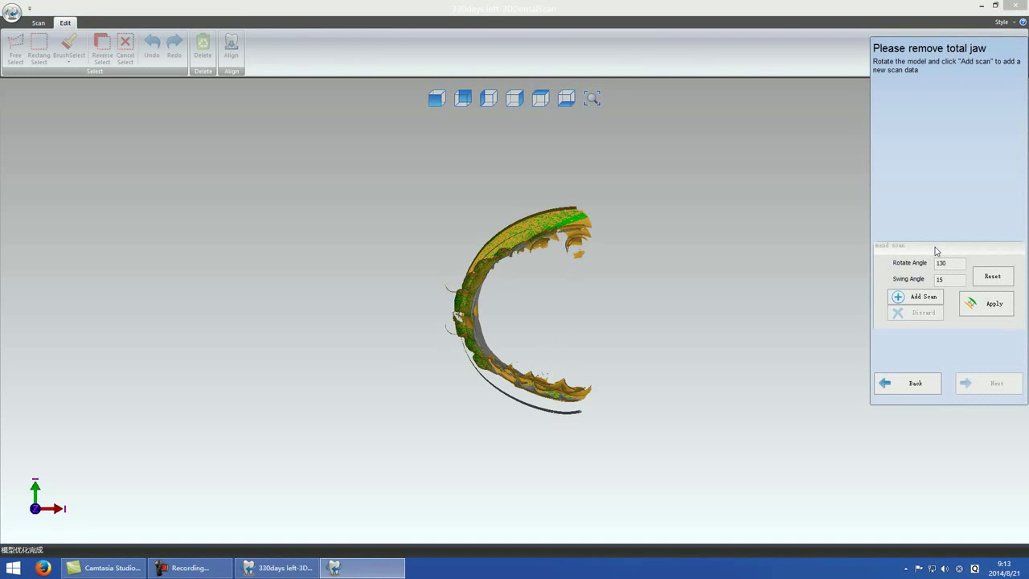
pyautogui.moveTo(546, 401); pyautogui.dragTo(773, 278)
pyautogui.click(1005, 303)
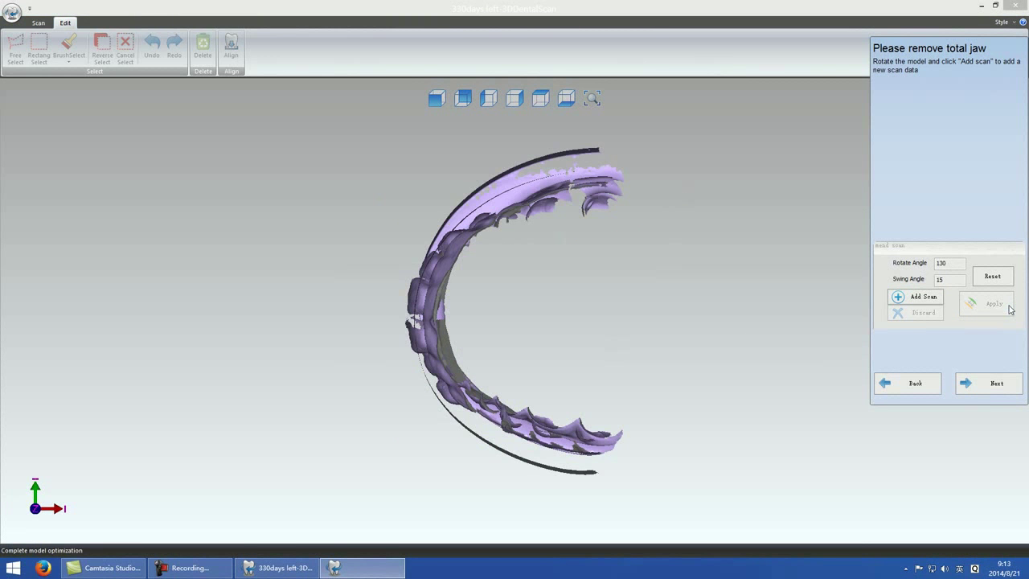
pyautogui.moveTo(515, 414); pyautogui.dragTo(707, 216)
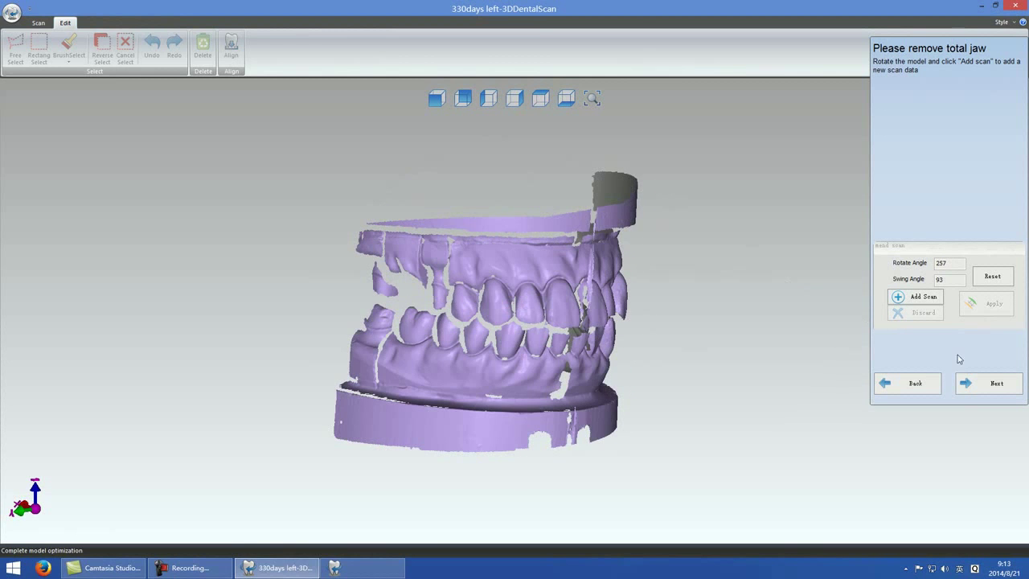
# Accept the automatic alignment of the upper and lower jaws to the total jaw and continue to trimming the model data
pyautogui.click(983, 385)
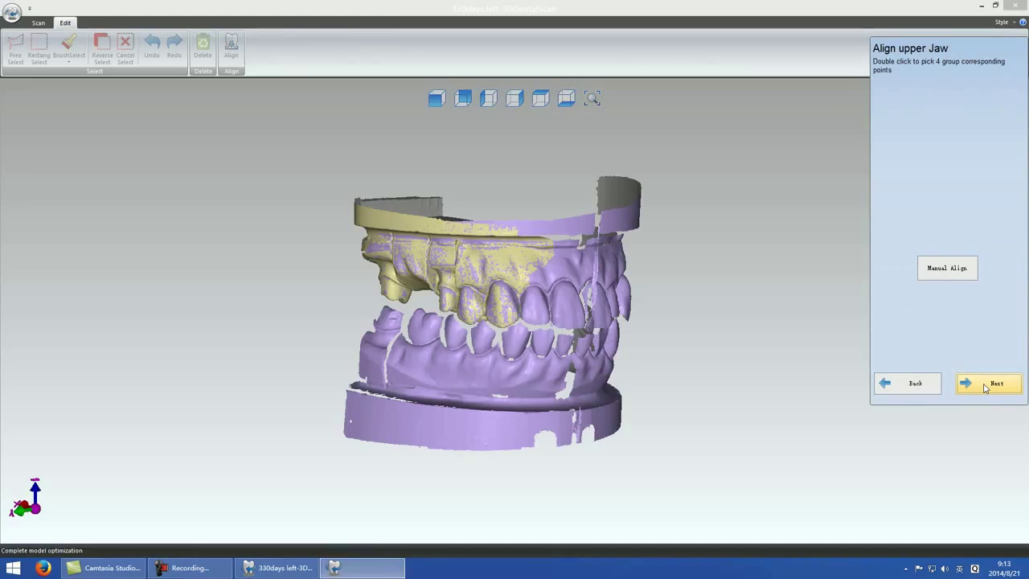
pyautogui.click(967, 391)
pyautogui.moveTo(634, 386); pyautogui.dragTo(536, 365)
pyautogui.click(1006, 383)
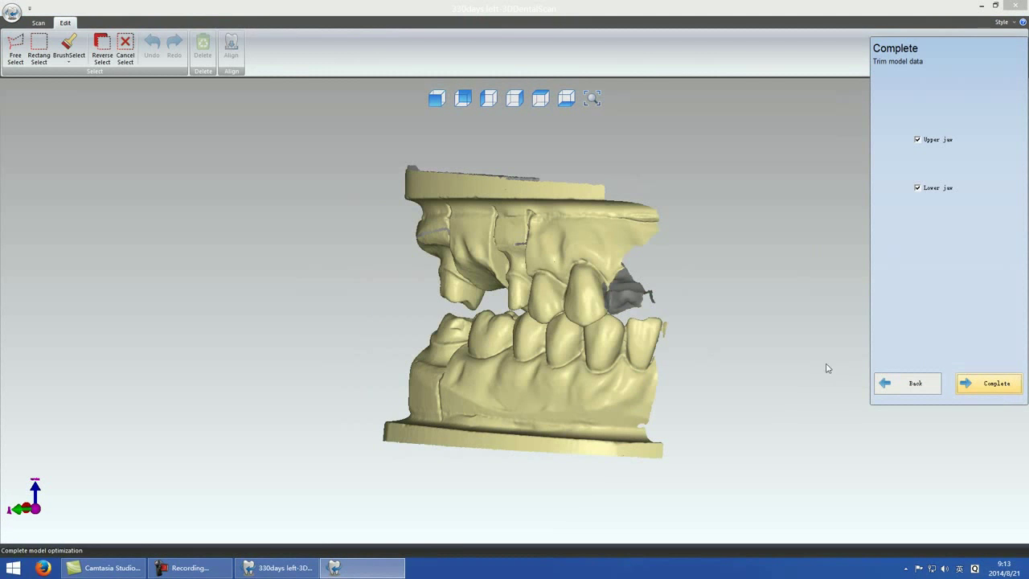
# Trim the bases off the upper and lower jaw models using rectangular selections across each base, and complete the scan
pyautogui.moveTo(532, 257); pyautogui.dragTo(426, 101)
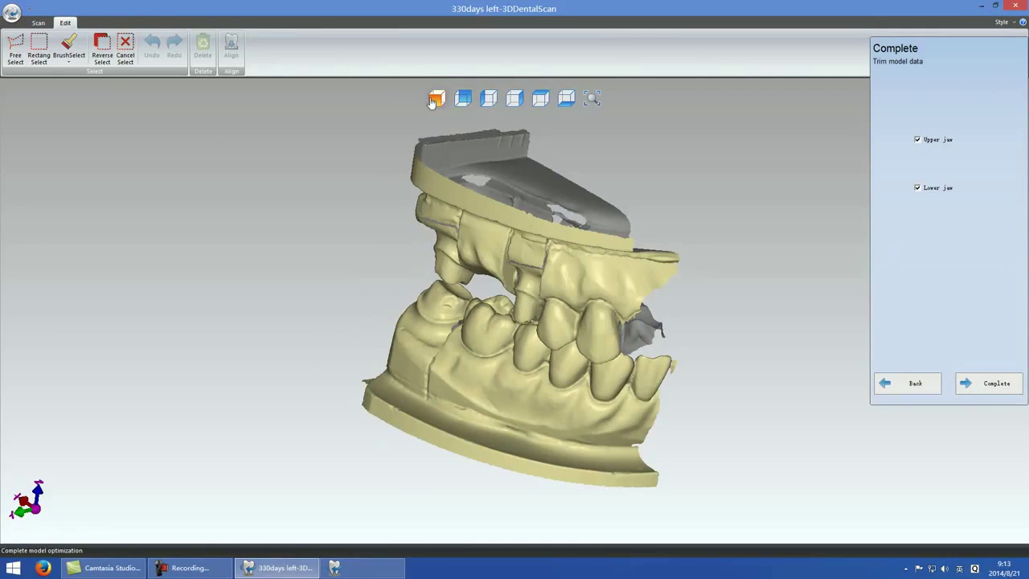
pyautogui.click(434, 99)
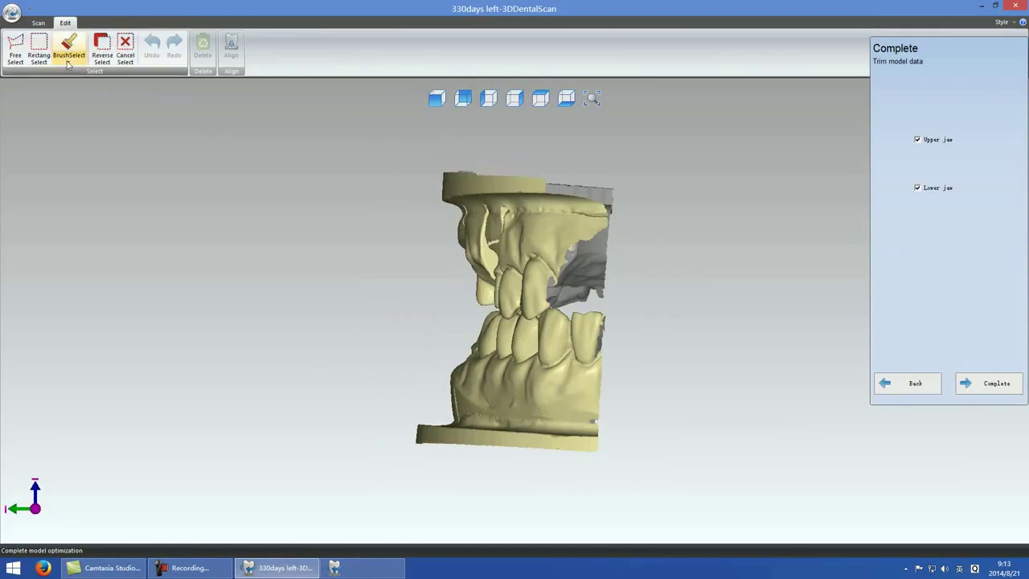
pyautogui.moveTo(405, 138); pyautogui.dragTo(635, 230)
pyautogui.moveTo(390, 405); pyautogui.dragTo(631, 480)
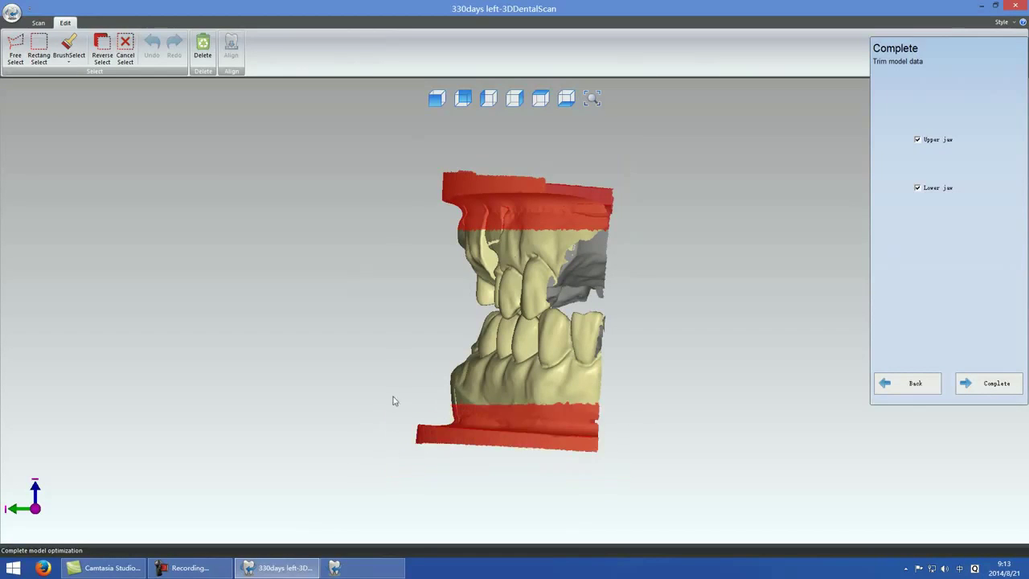
pyautogui.moveTo(392, 384); pyautogui.dragTo(634, 480)
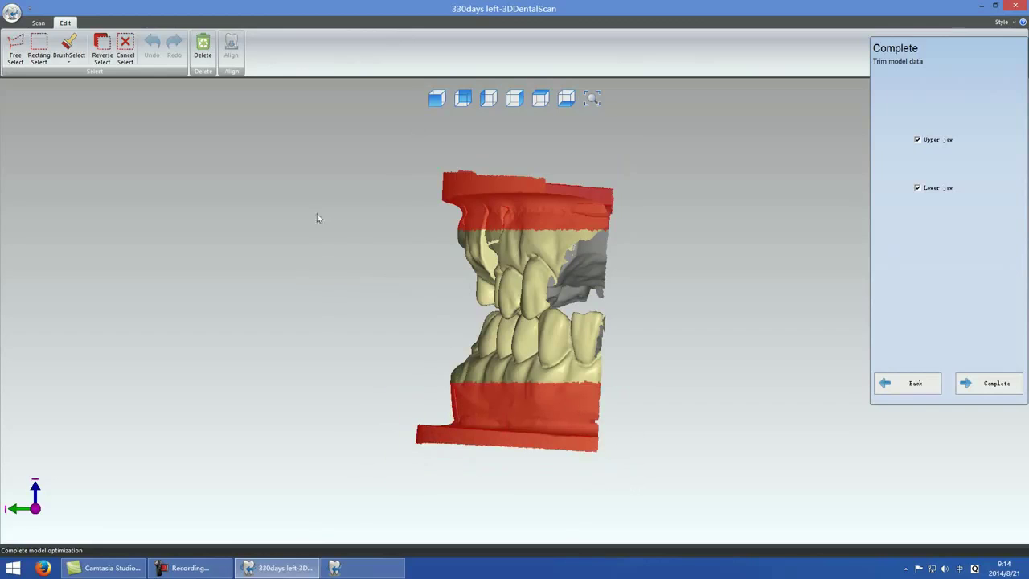
pyautogui.click(201, 50)
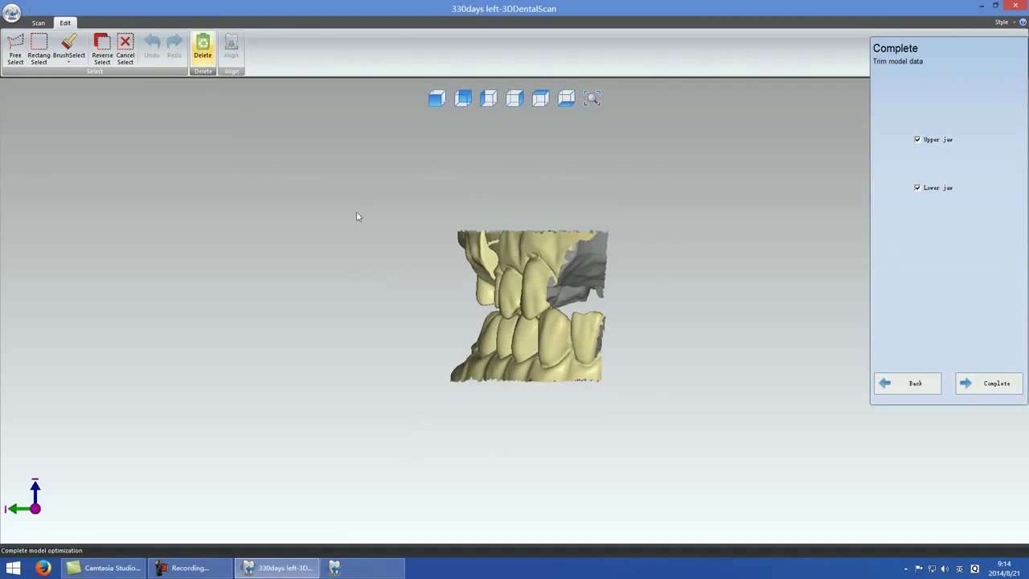
pyautogui.moveTo(777, 367); pyautogui.dragTo(458, 225, button='right')
pyautogui.click(990, 386)
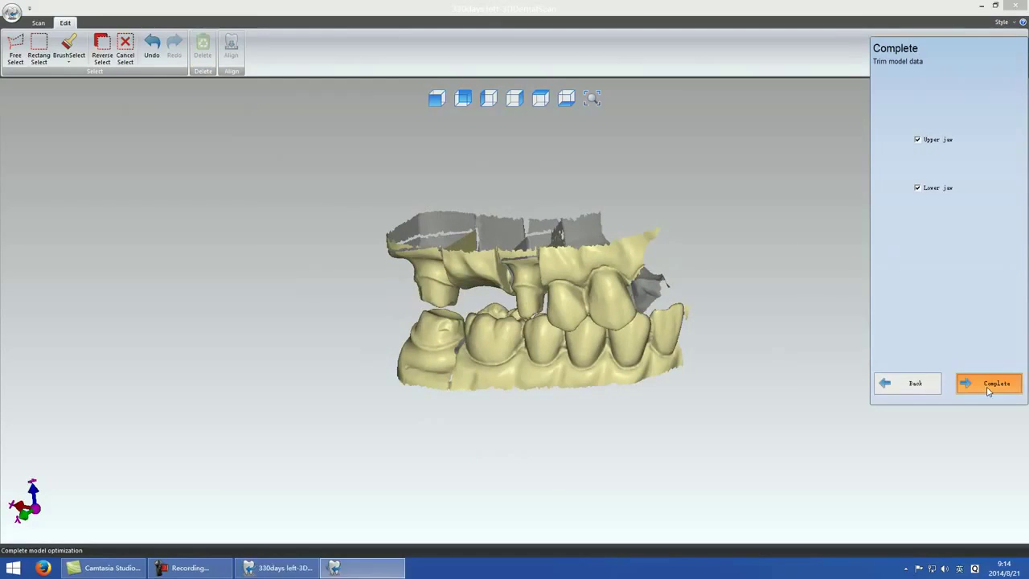